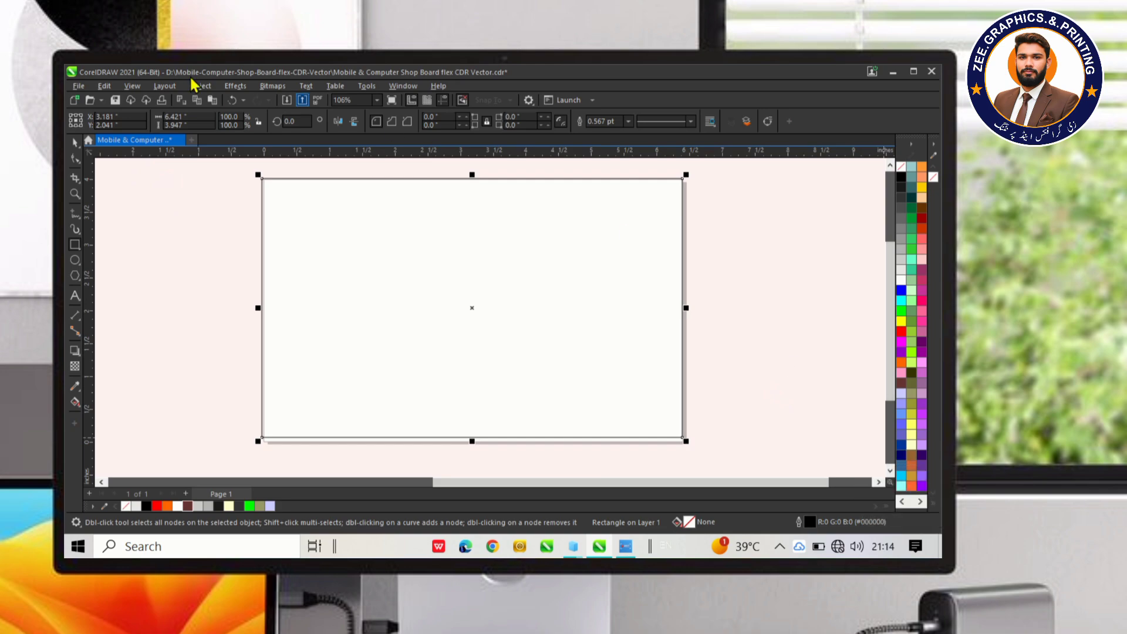
- Fill the page-size rectangle white and draw a deep navy blue banner about 7.47 × 1.35 in across the page's upper edge
click(177, 506)
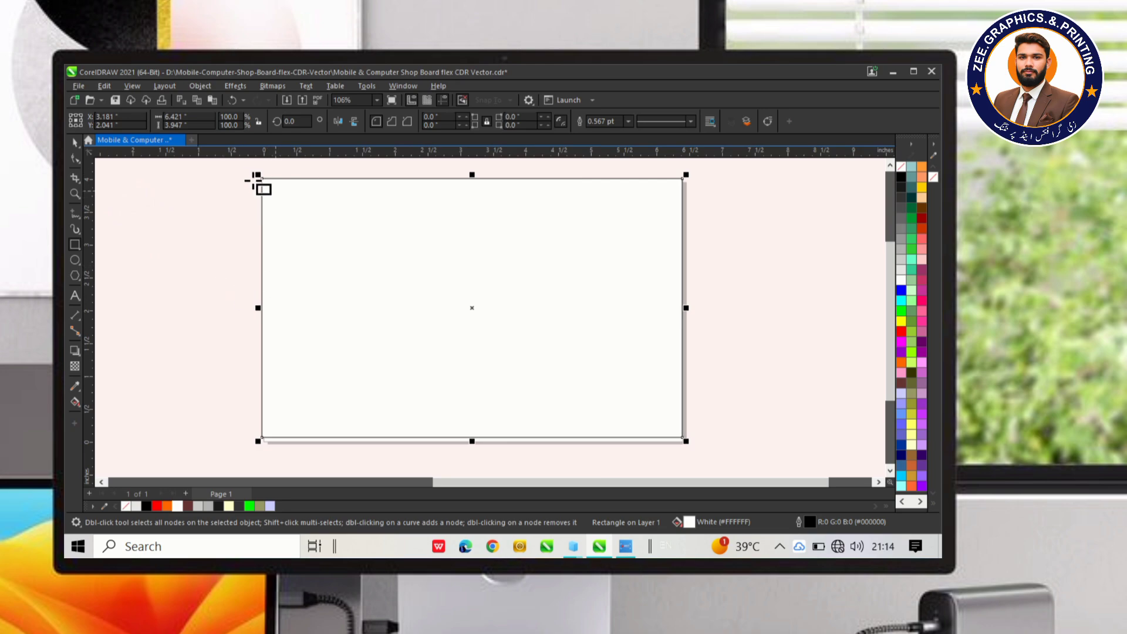
drag(221, 168, 710, 256)
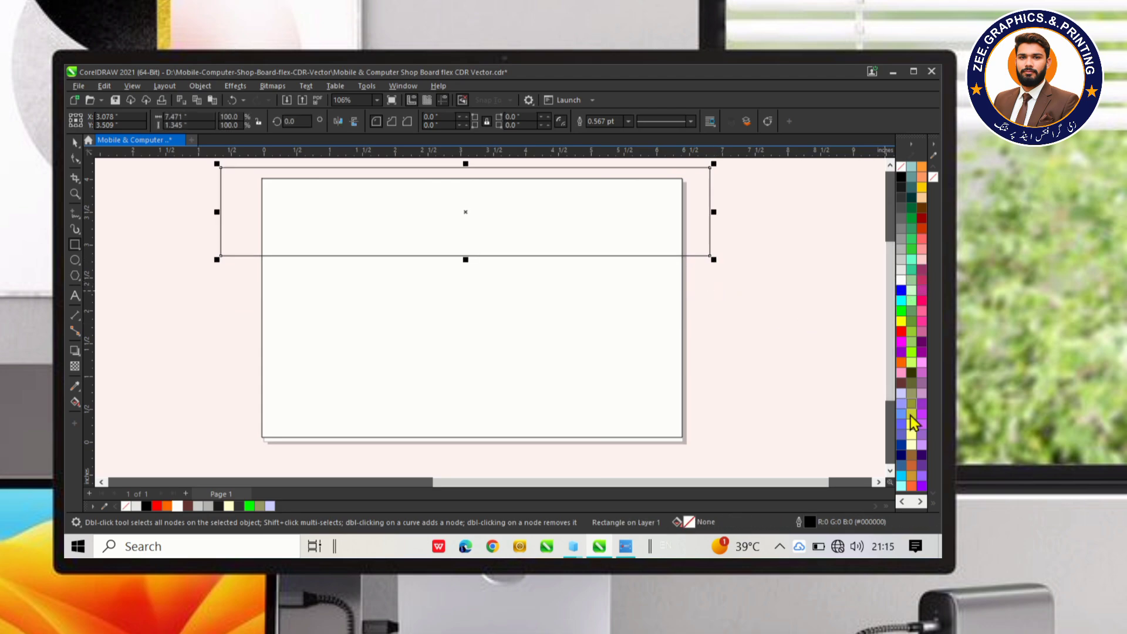
click(902, 445)
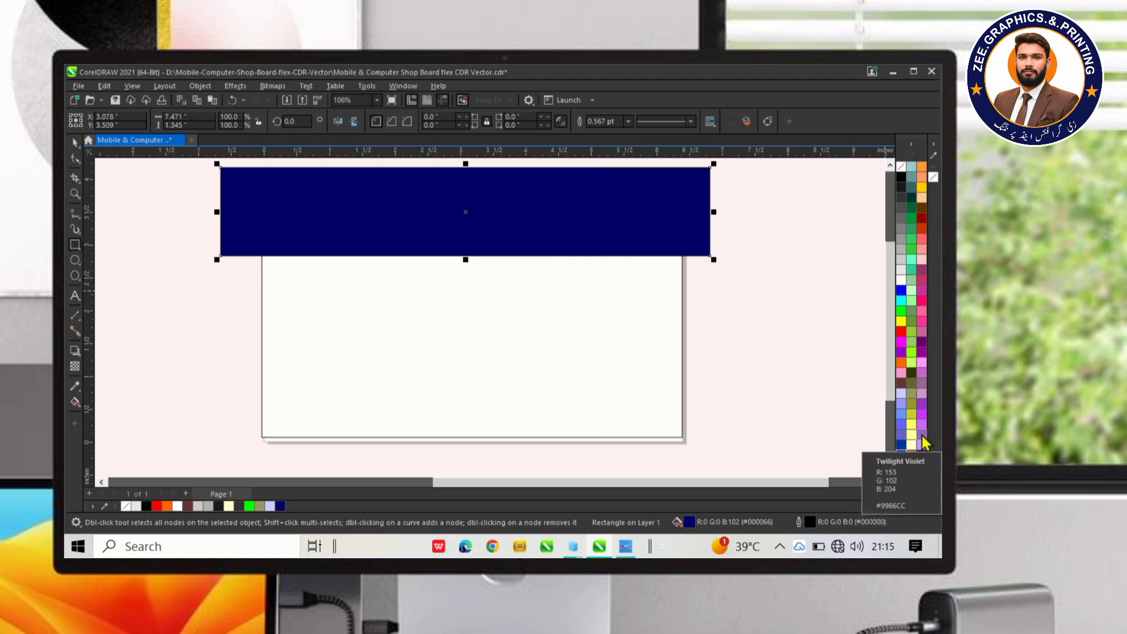
- PowerClip the navy banner inside the white page rectangle so its overhanging ends are cropped to the page
key(space)
click(848, 431)
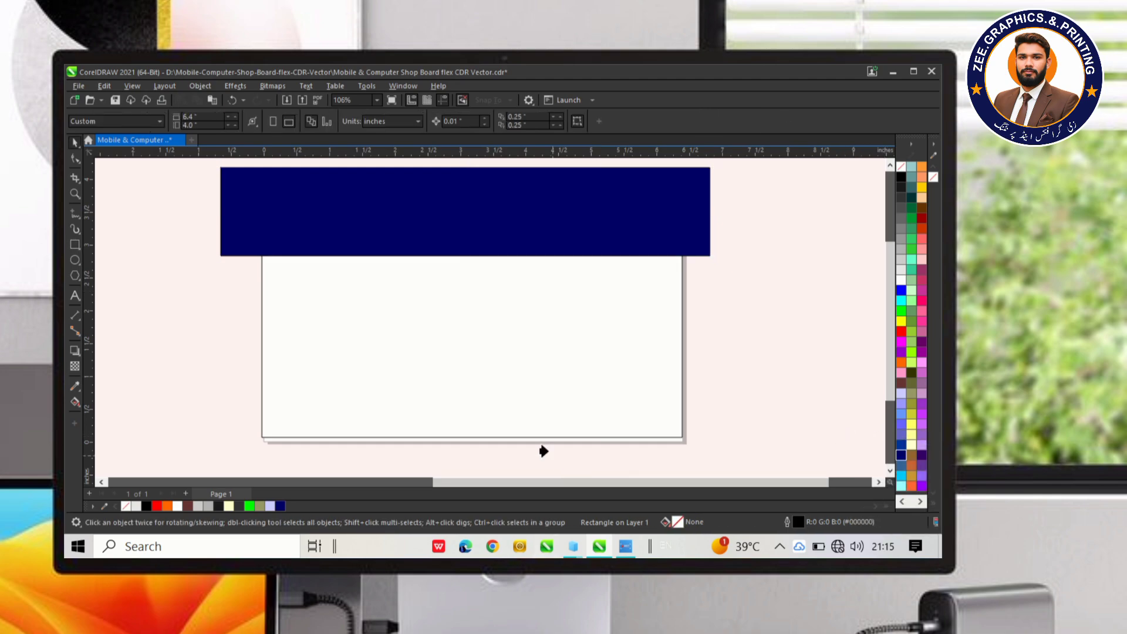
click(500, 397)
click(797, 345)
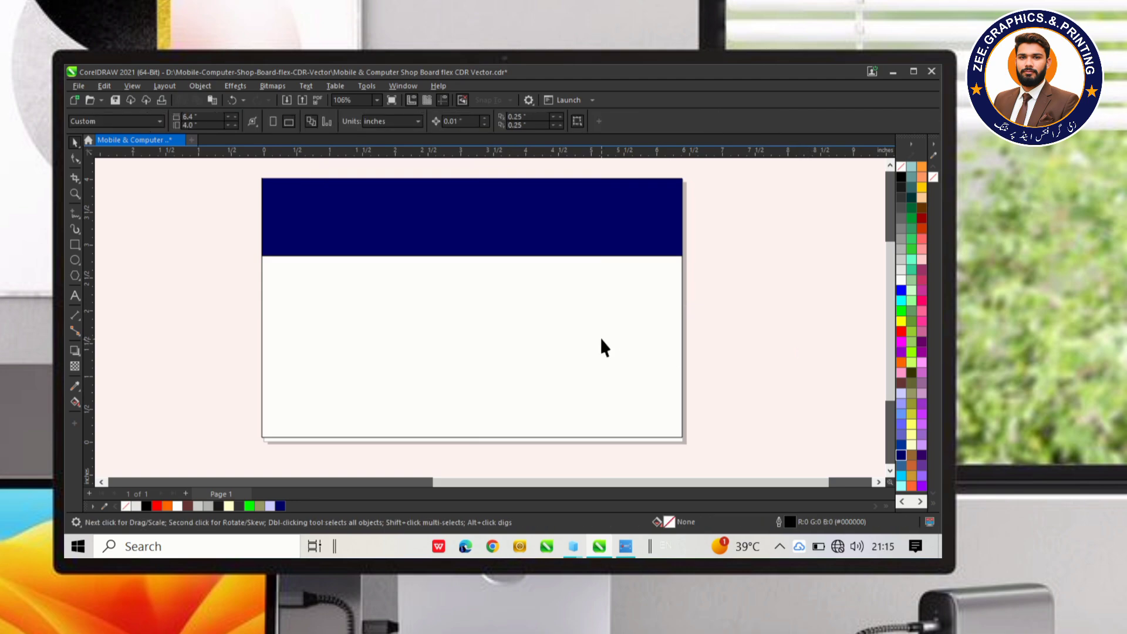
- Move the large dark brown Urdu shop title from beside the page onto the navy banner and fill it white
scroll(535, 319, down, 2)
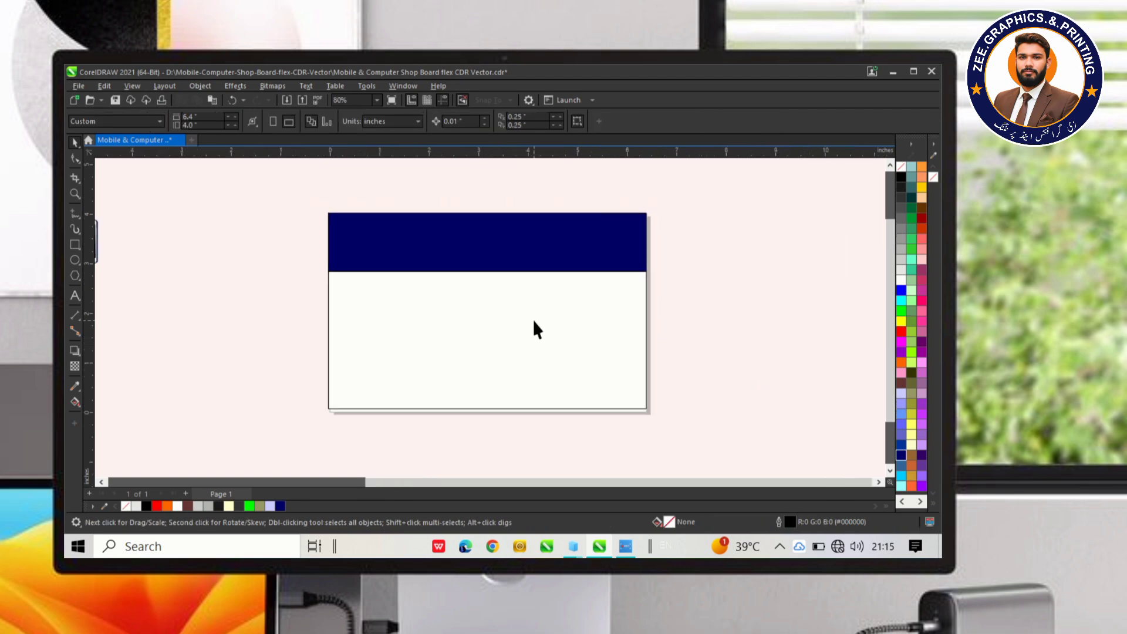
drag(533, 320, 554, 331)
scroll(554, 312, down, 1)
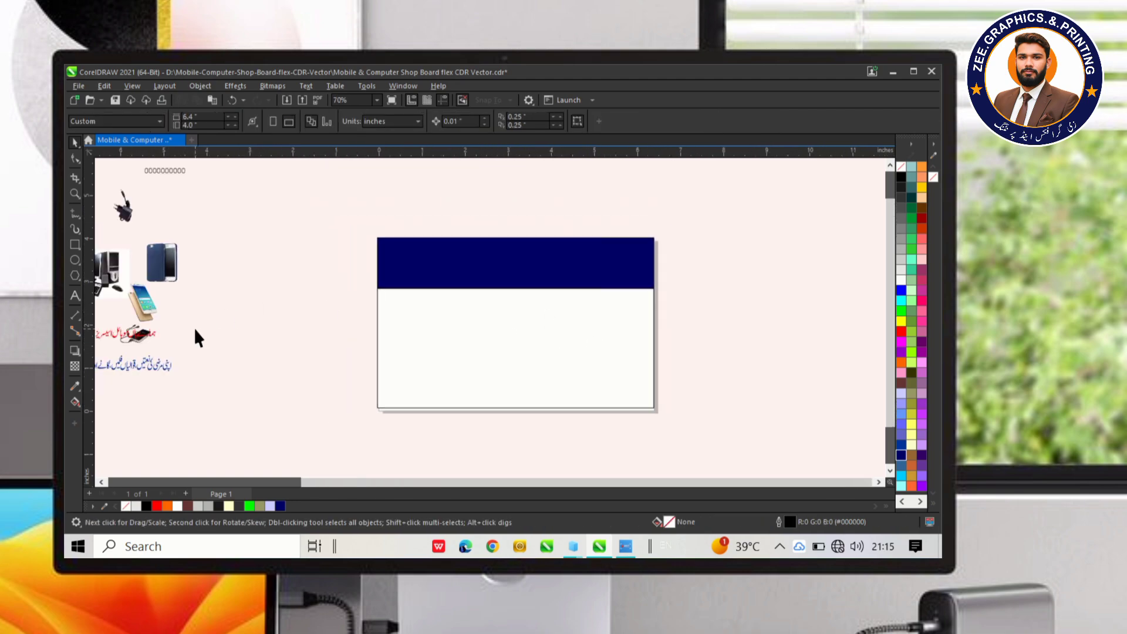
drag(195, 329, 309, 327)
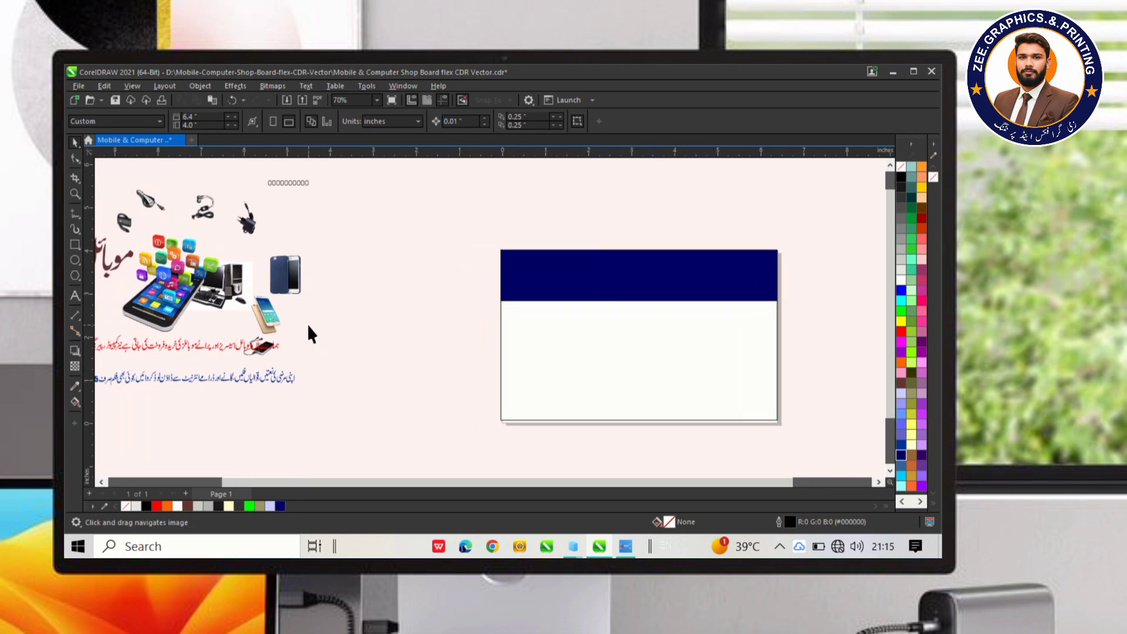
drag(117, 262, 665, 335)
scroll(728, 292, up, 5)
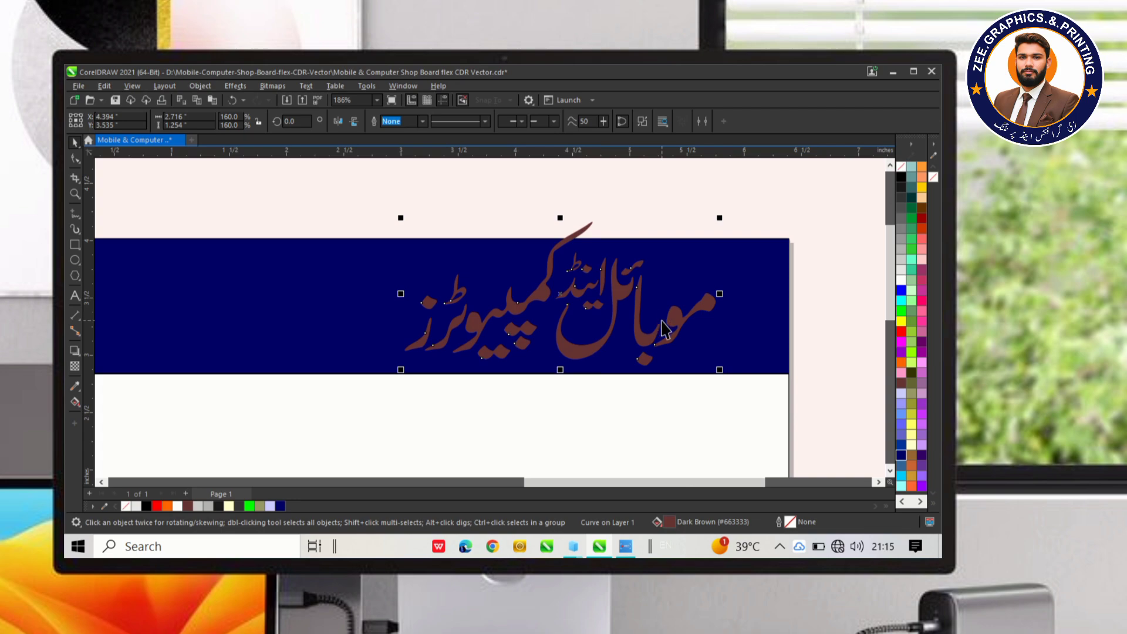
click(901, 270)
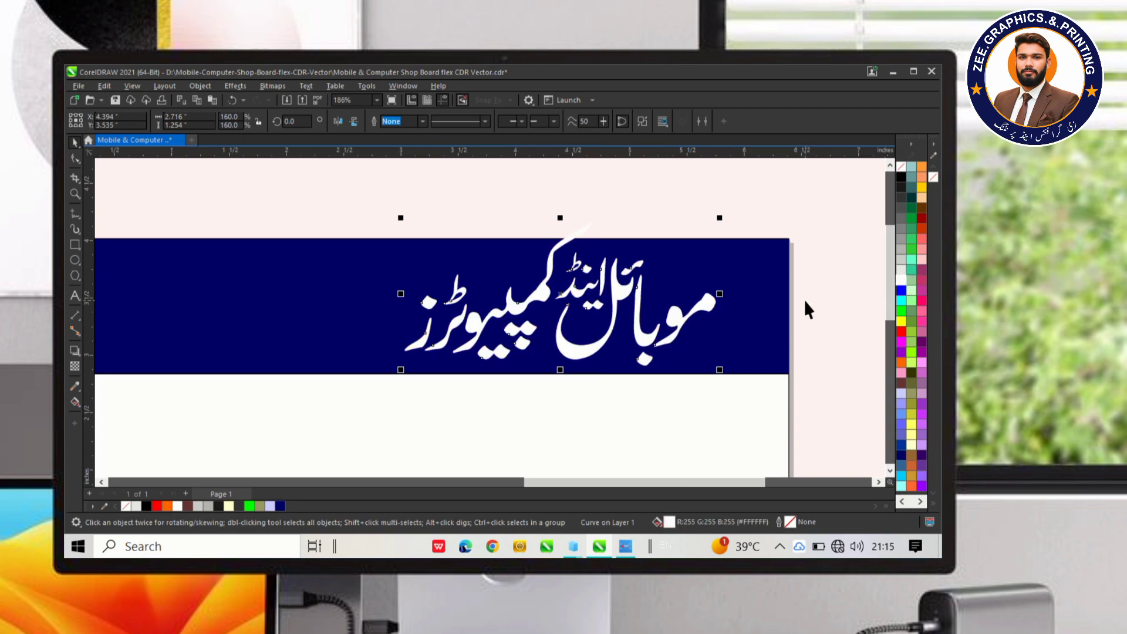
- Scale the white Urdu title down and position it within the height of the navy banner's right half
drag(718, 372, 665, 347)
drag(537, 296, 588, 318)
scroll(654, 202, down, 1)
click(617, 424)
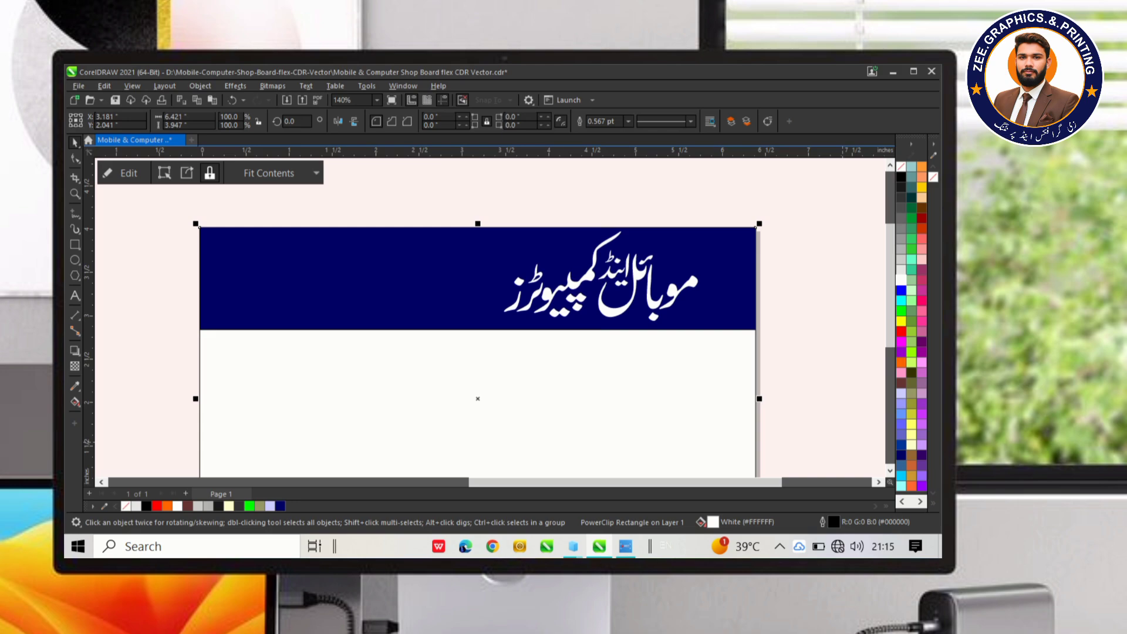
- Move the blue Urdu download-services line from beside the page onto the lower part of the white area
scroll(408, 282, down, 4)
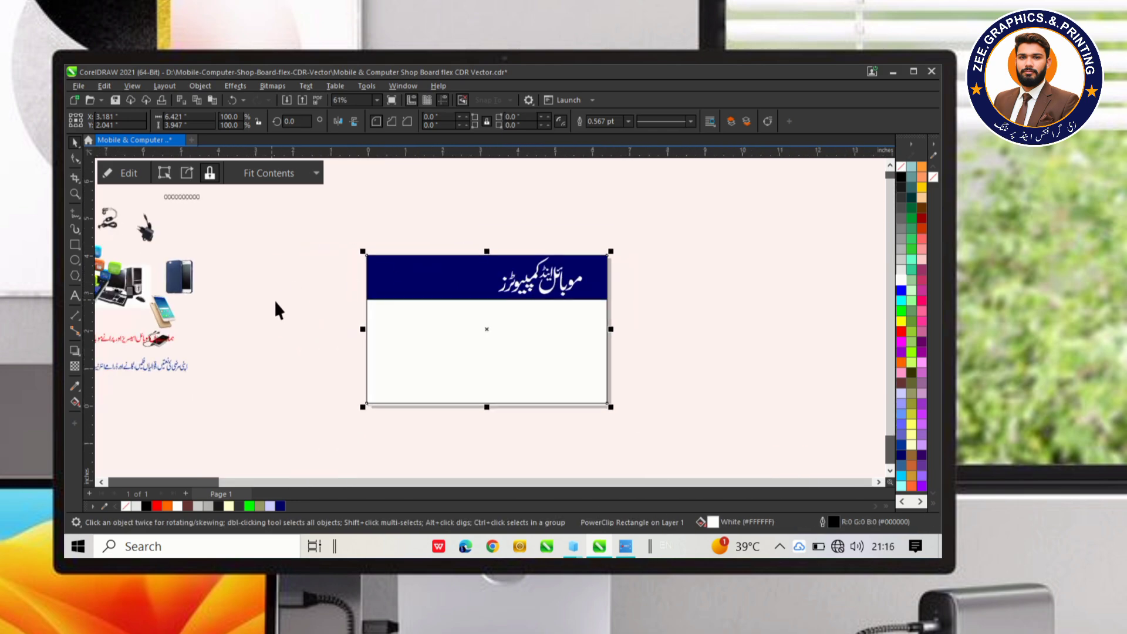
drag(277, 307, 369, 314)
click(370, 305)
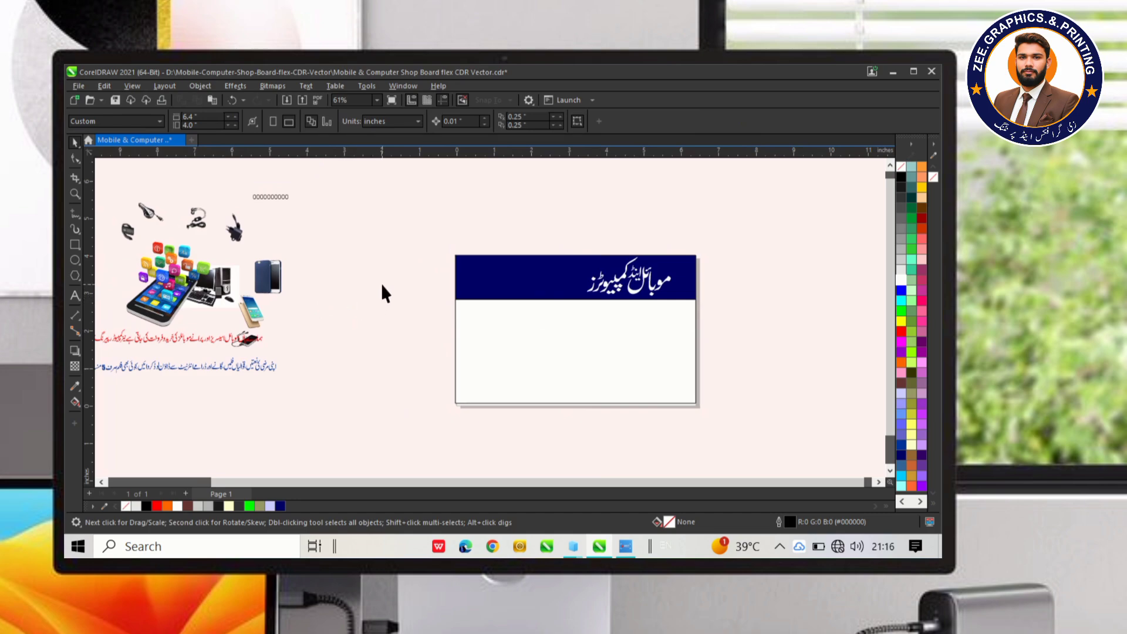
click(245, 368)
drag(166, 369, 404, 374)
scroll(555, 370, up, 4)
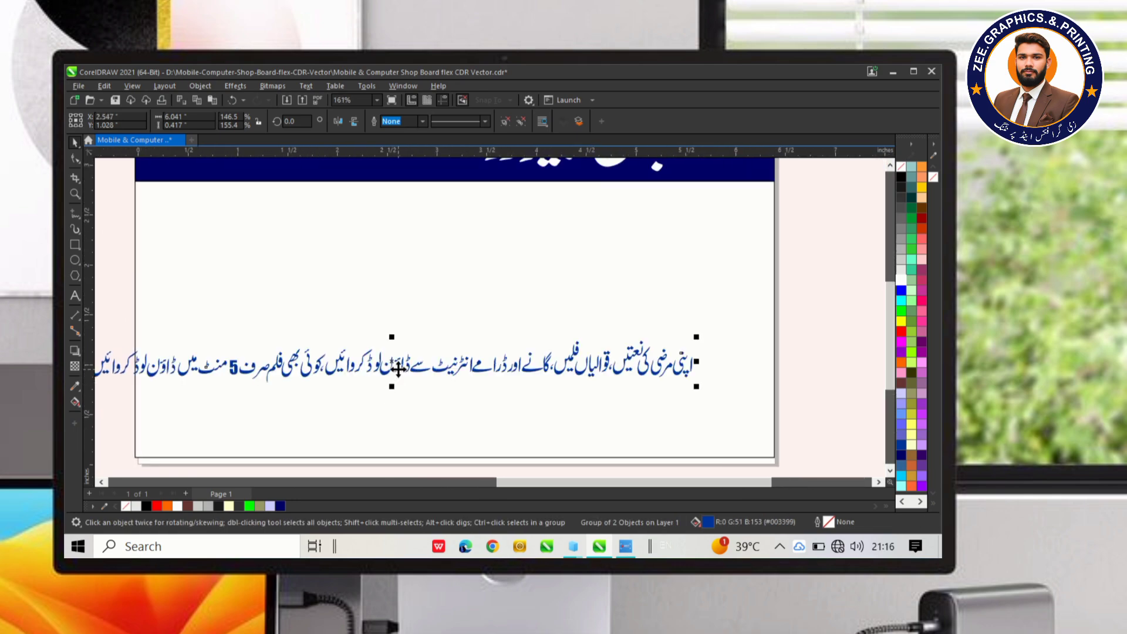
scroll(397, 368, down, 2)
drag(488, 372, 508, 351)
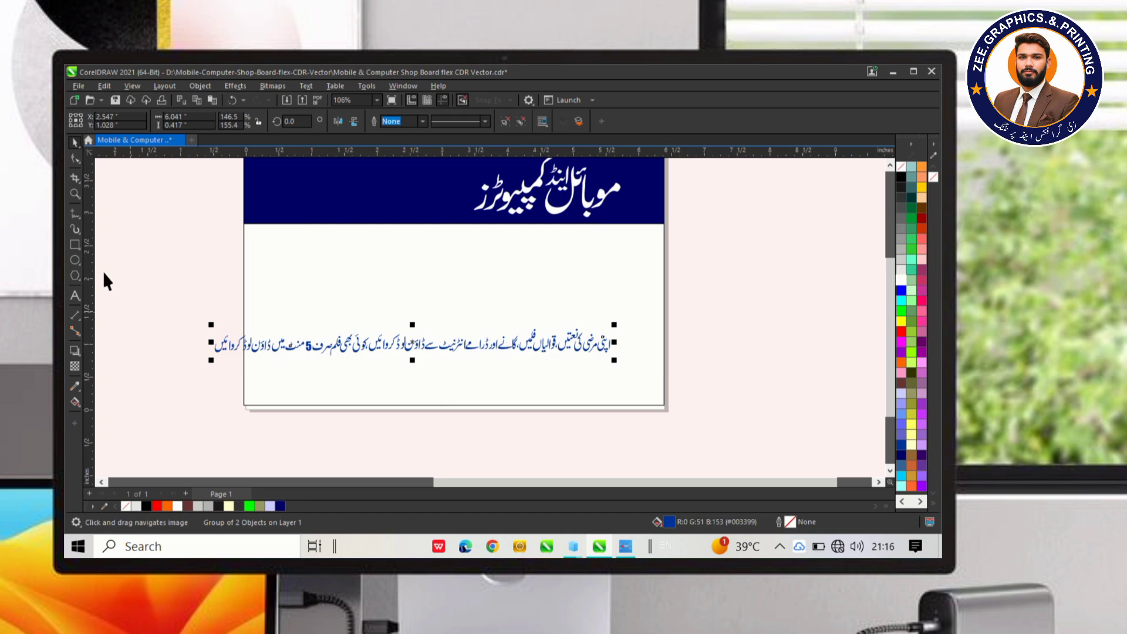
- Draw a horizontal bar about 5.56 × 0.62 in just above the blue Urdu line and fill it deep navy blue
click(77, 248)
drag(268, 300, 632, 339)
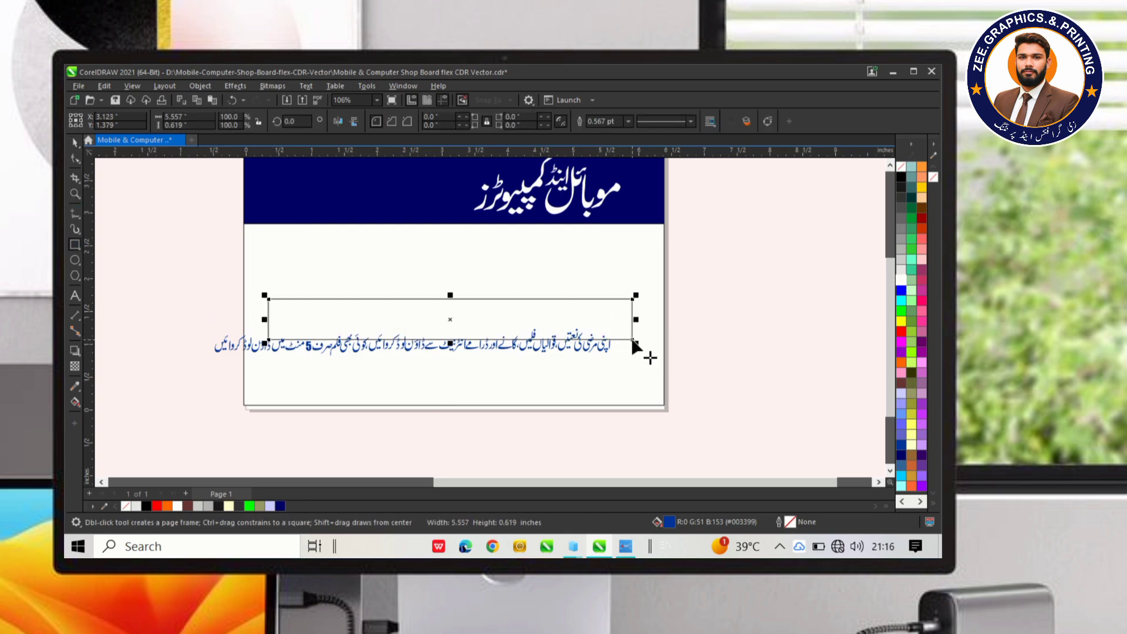
click(279, 506)
- Round all four corners of the new navy bar to a radius of about 0.285 in, giving it semicircular ends
click(75, 157)
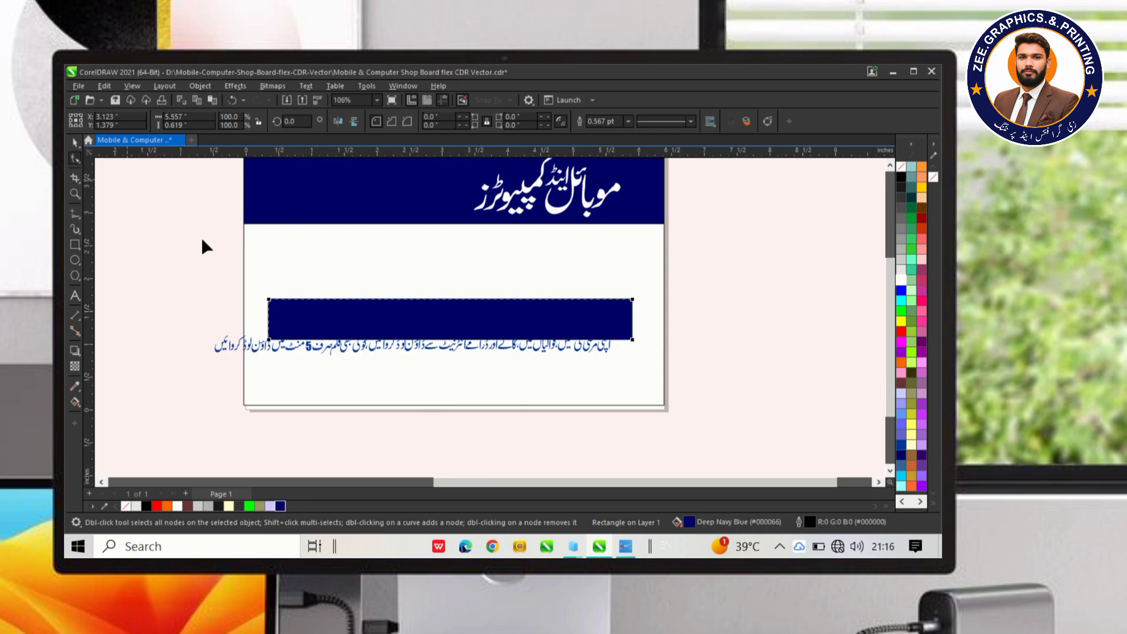
drag(268, 301, 287, 317)
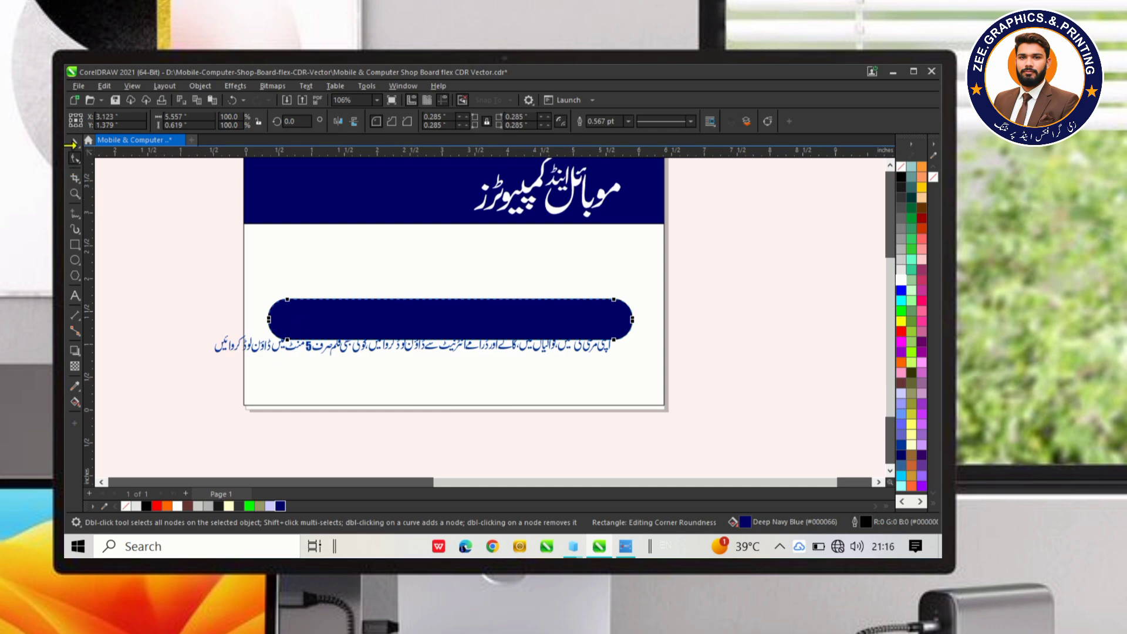
click(75, 142)
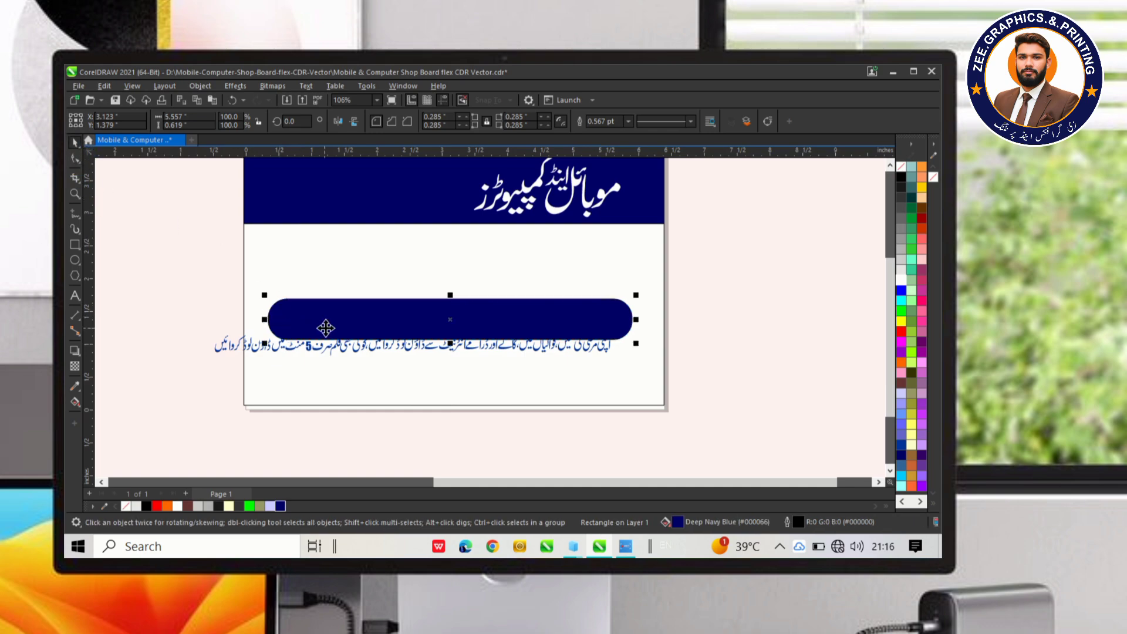
- Resize the rounded navy bar to about 6.15 in wide and 0.41 in high, spanning nearly the full page width
scroll(358, 331, up, 1)
scroll(400, 331, up, 1)
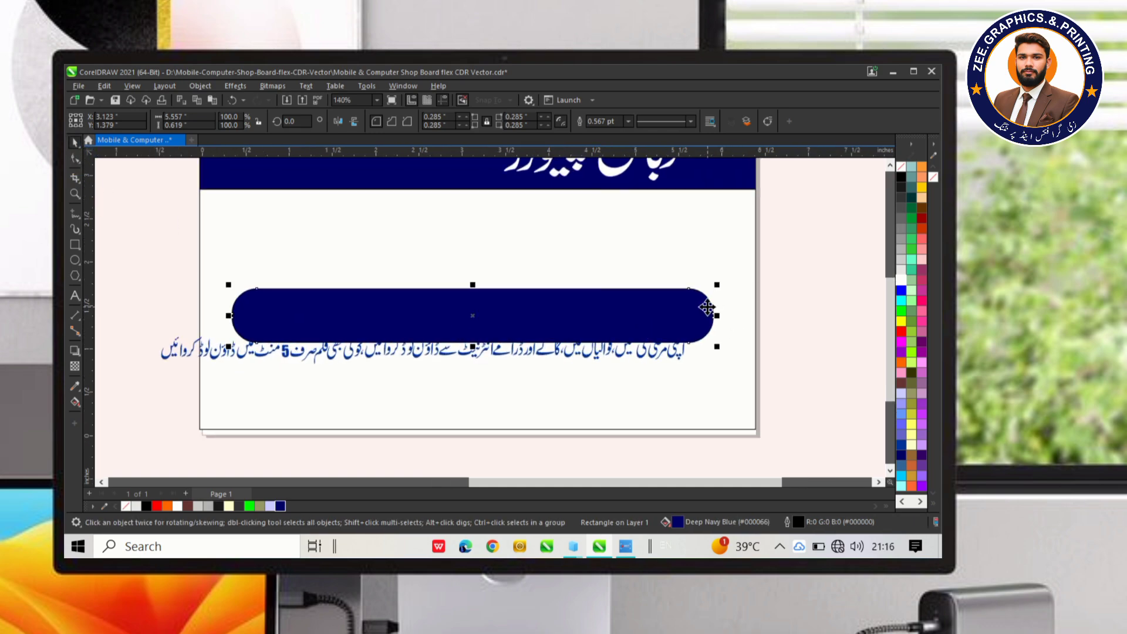
drag(717, 316, 747, 316)
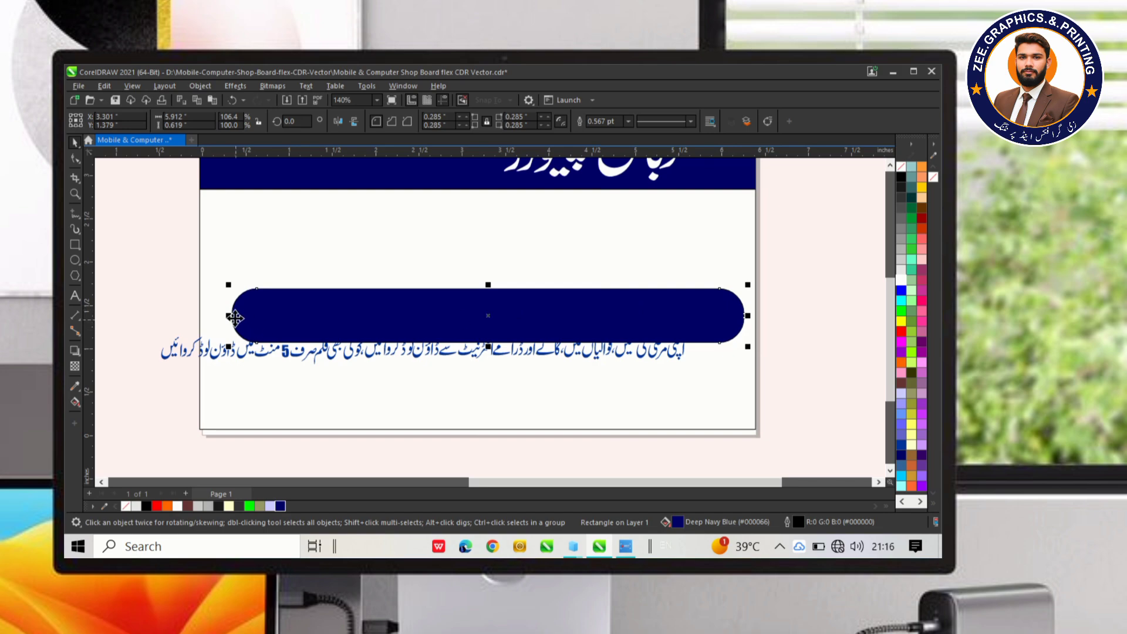
drag(229, 315, 209, 320)
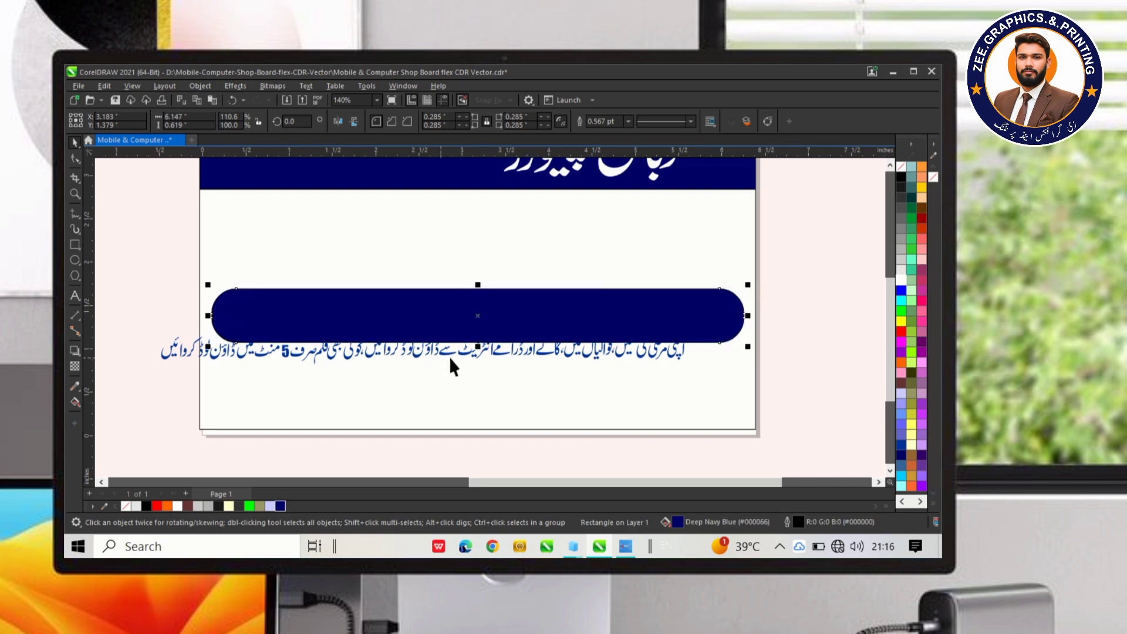
drag(477, 346, 498, 332)
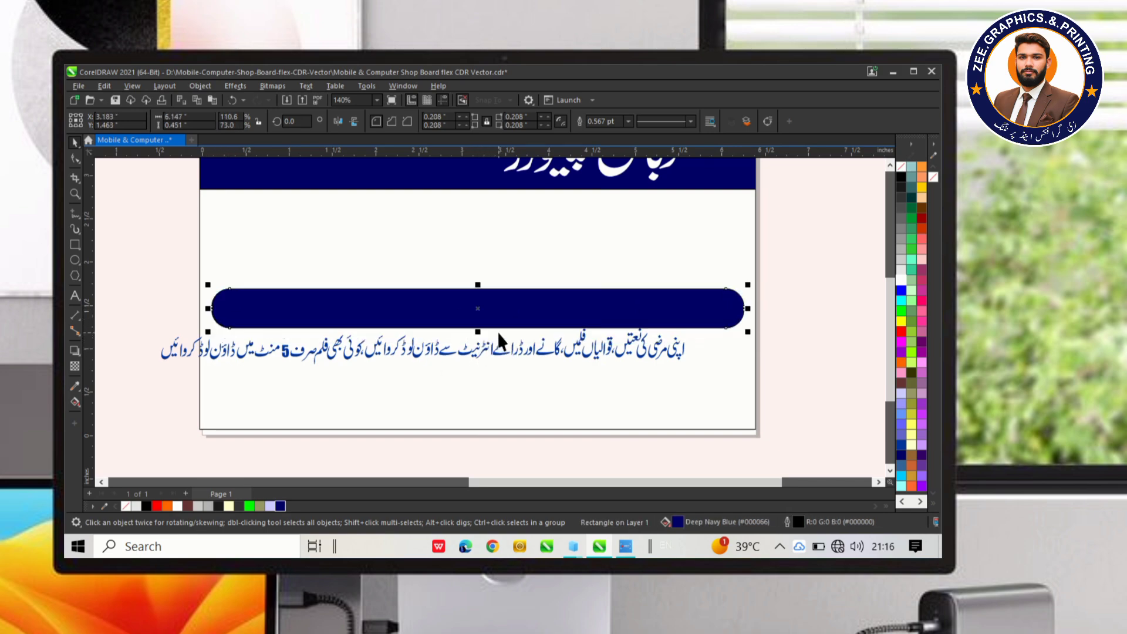
drag(474, 287, 477, 290)
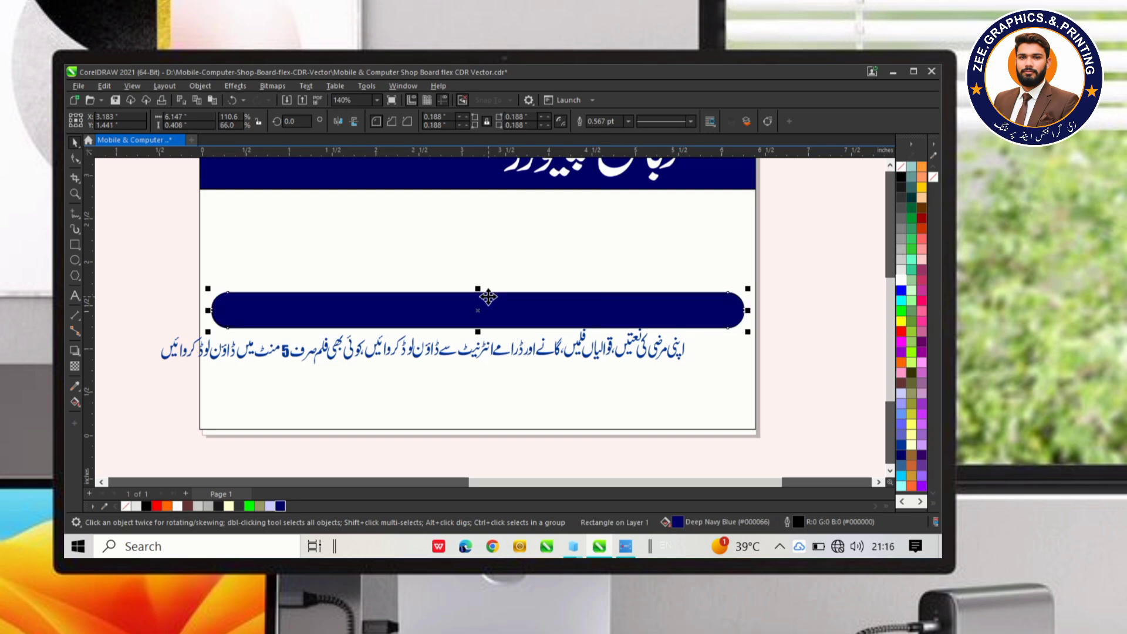
click(129, 216)
- Change the fill of the blue Urdu download-services line to Pale Yellow
click(332, 351)
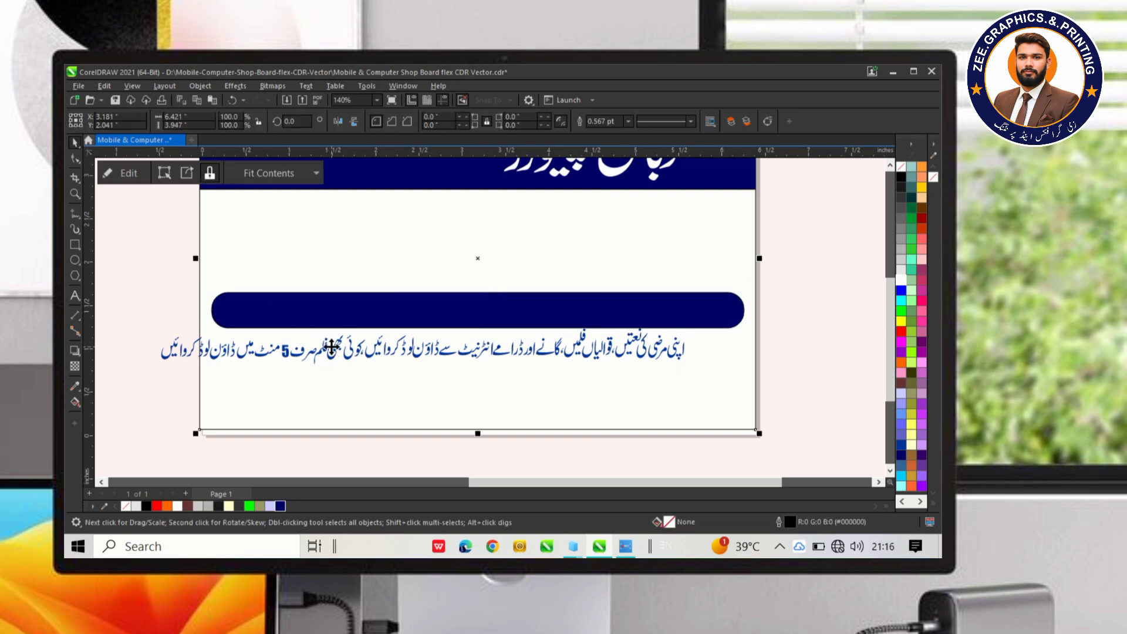
ctrl+click(345, 350)
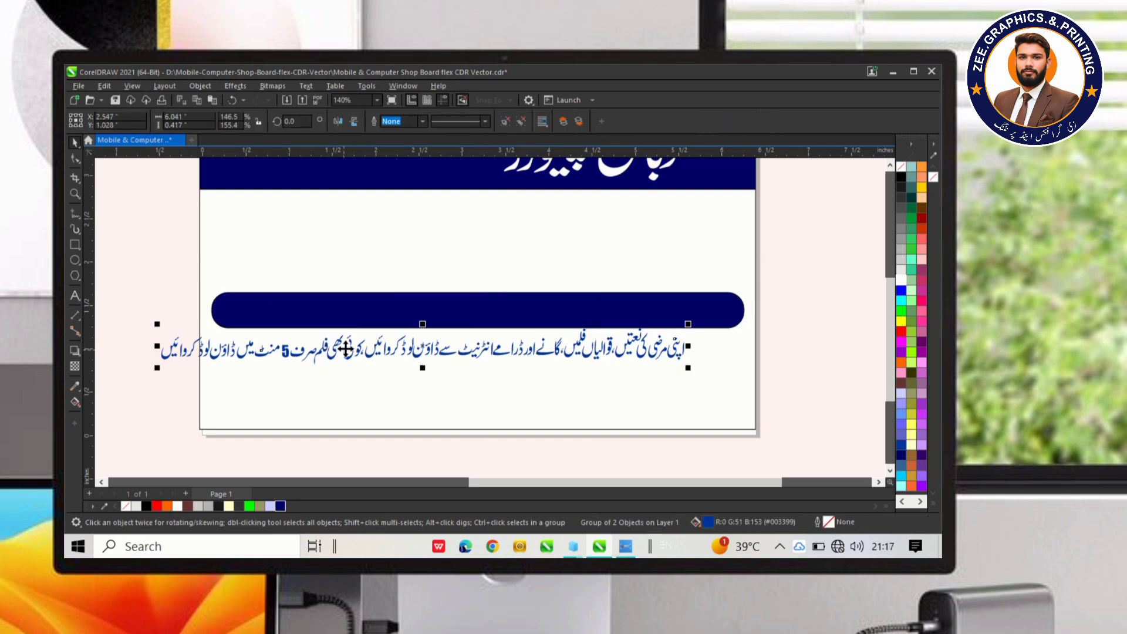
click(229, 506)
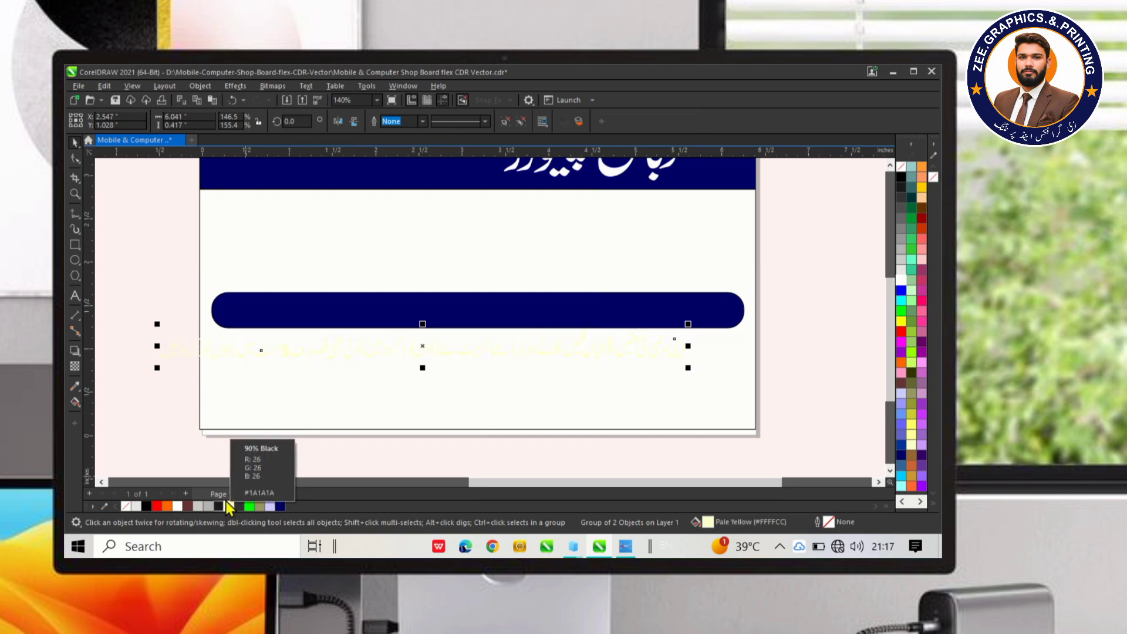
click(410, 355)
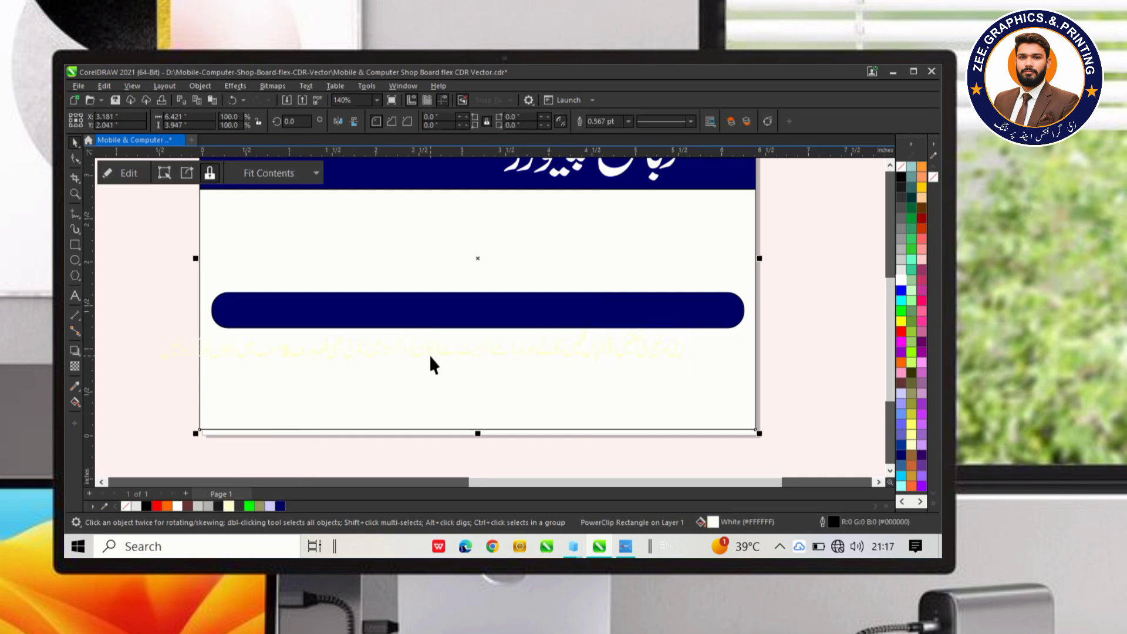
ctrl+click(428, 354)
click(427, 355)
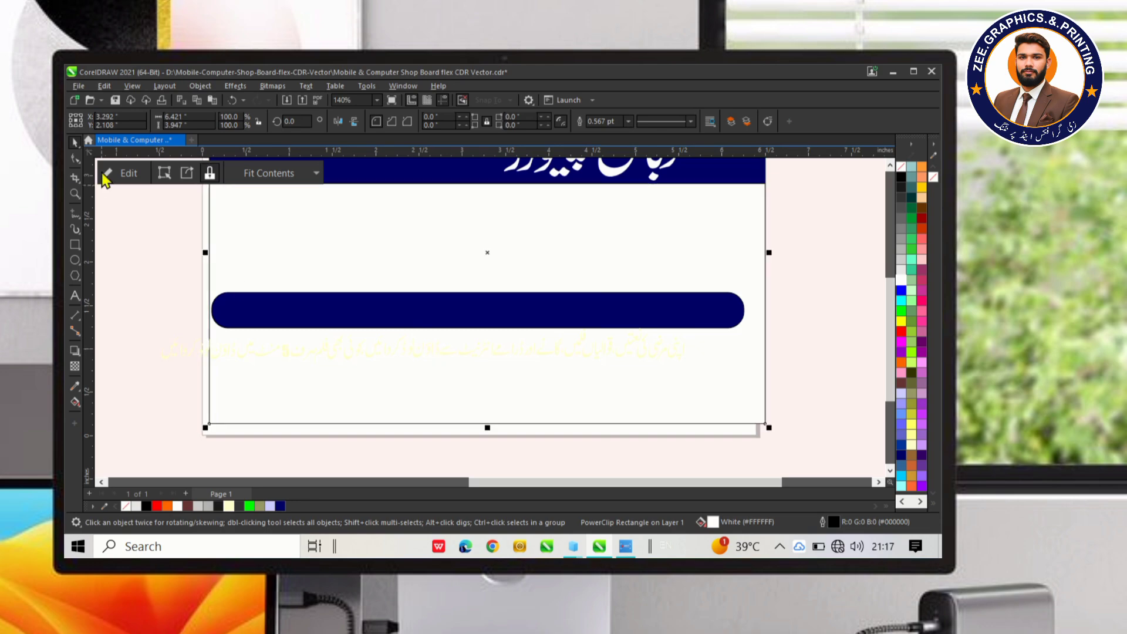
click(233, 100)
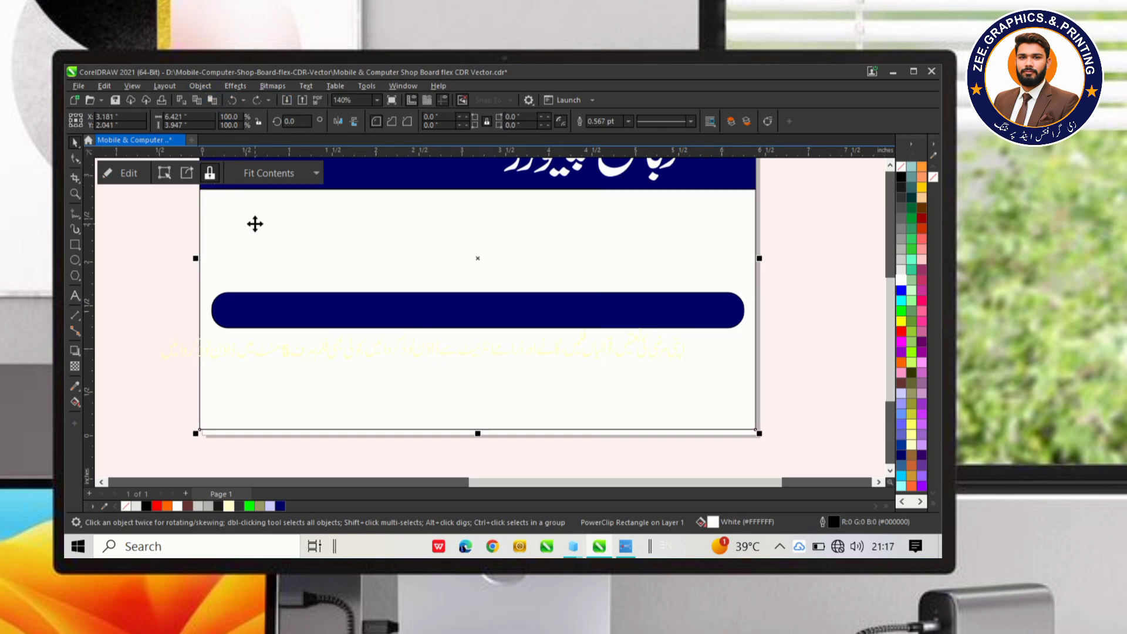
- Lock the background page rectangle and move the pale yellow Urdu line onto the rounded navy bar
right_click(289, 396)
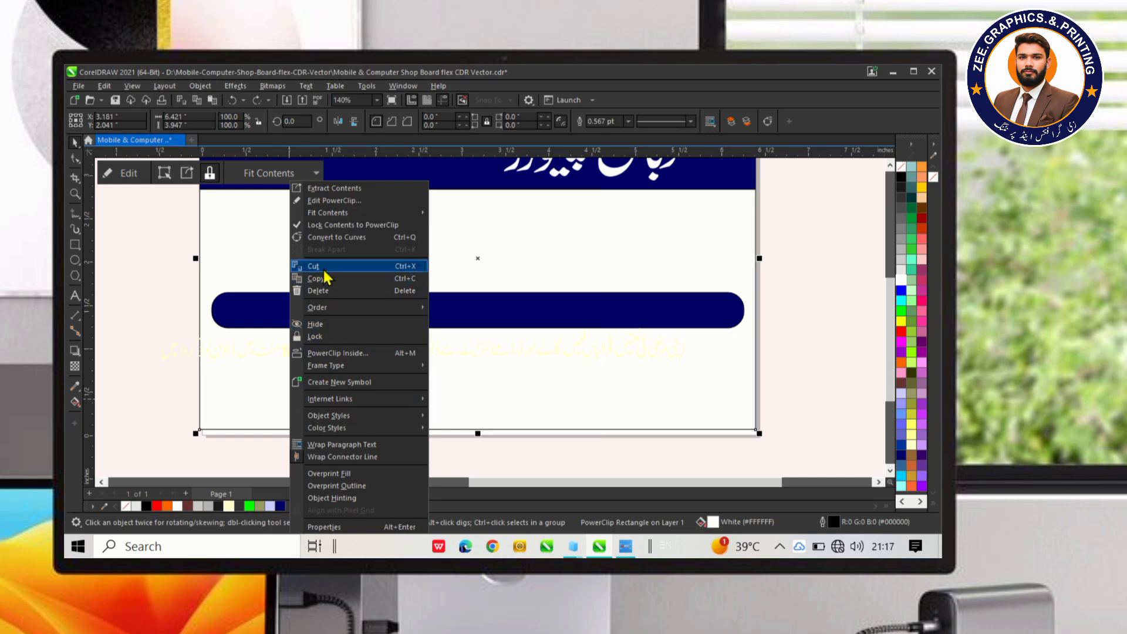
click(315, 337)
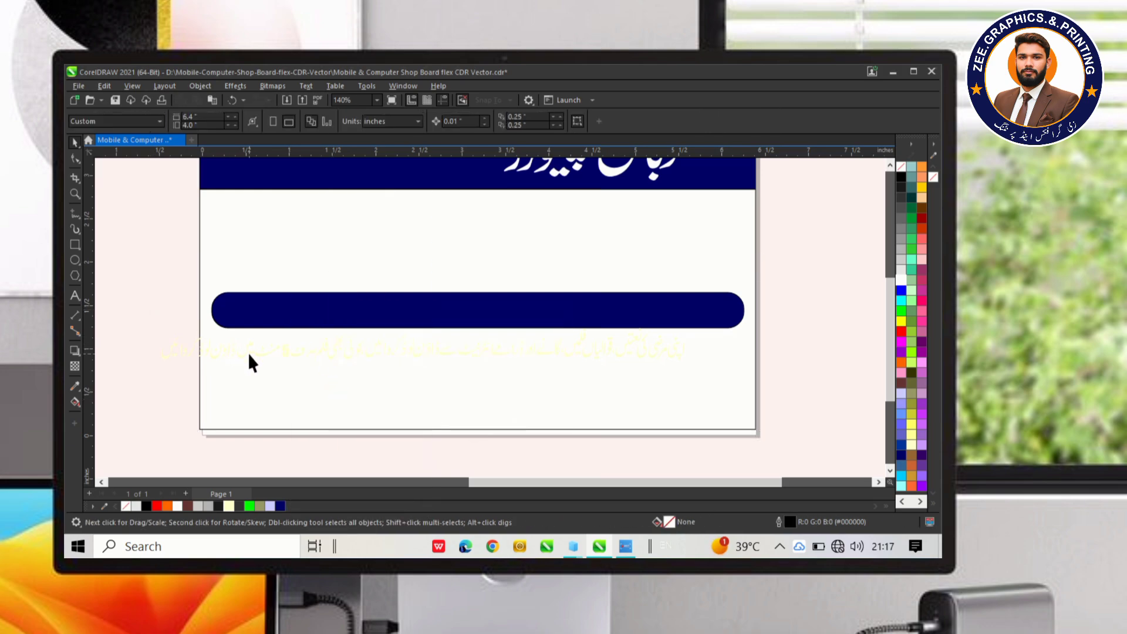
drag(250, 357, 304, 314)
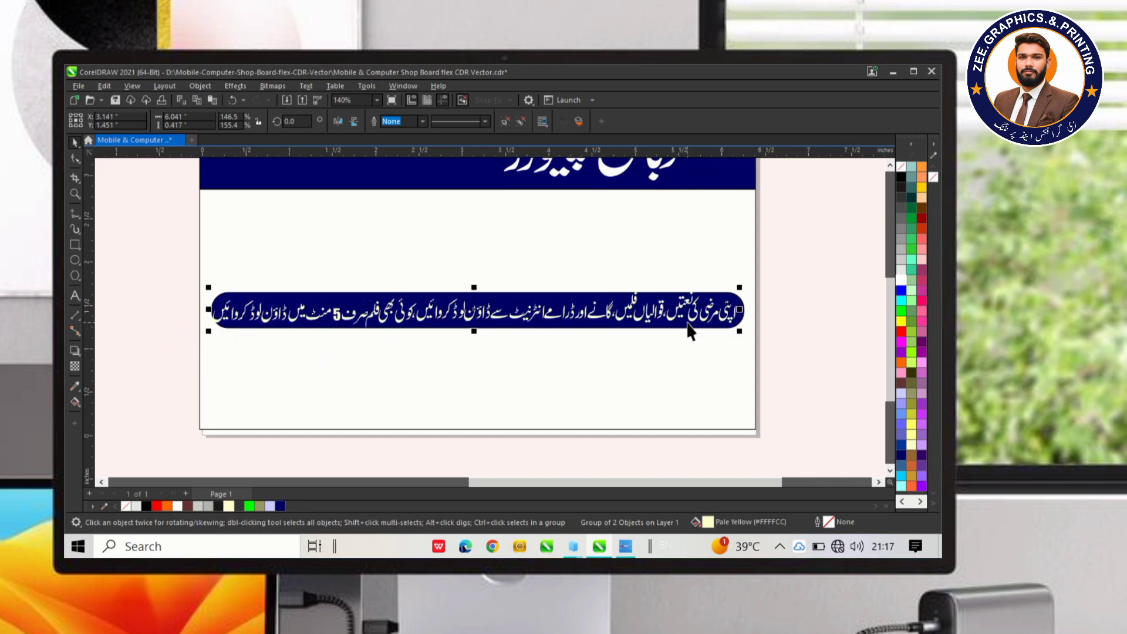
- Scale the pale yellow line to about 5.94 × 0.41 in and nudge it right to center it within the navy bar
drag(740, 330, 731, 332)
key(Right)
key(Right)
key(Right)
key(Right)
key(Right)
key(Right)
key(Right)
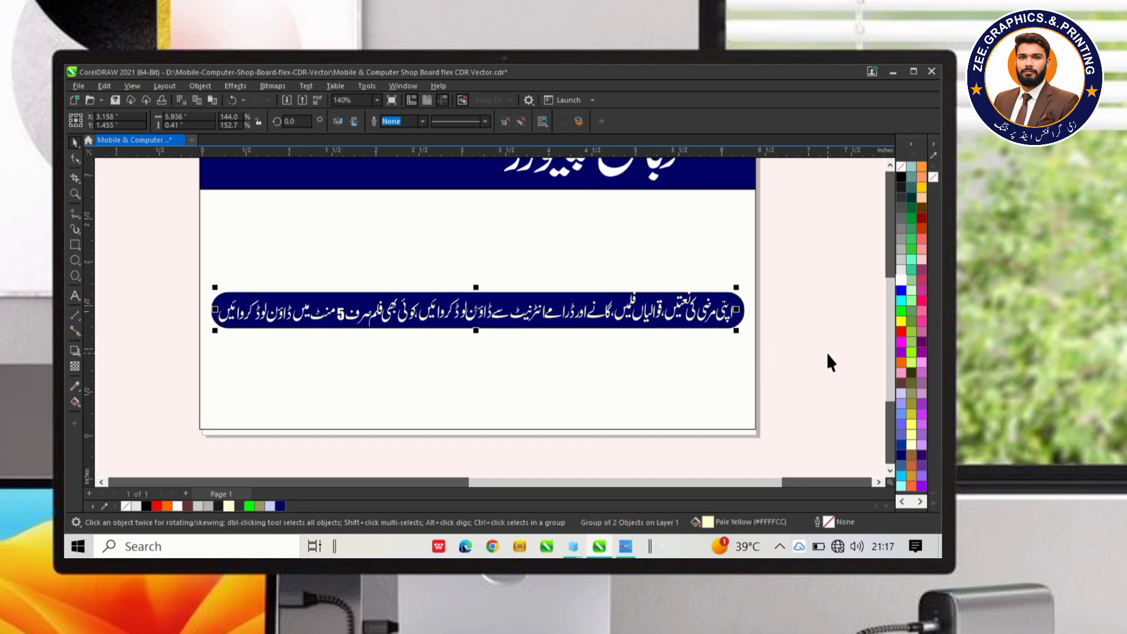
key(Escape)
click(220, 310)
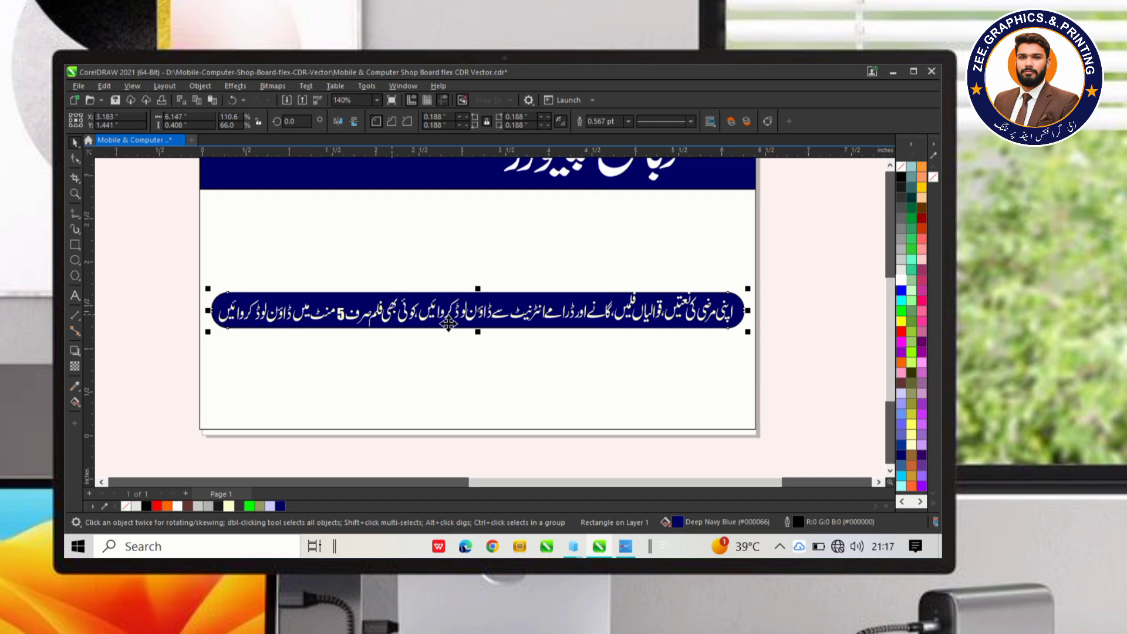
- Duplicate the rounded navy bar just below the original and fill the copy with orange-red #CC3300
drag(476, 318, 478, 371)
right_click(479, 371)
click(920, 229)
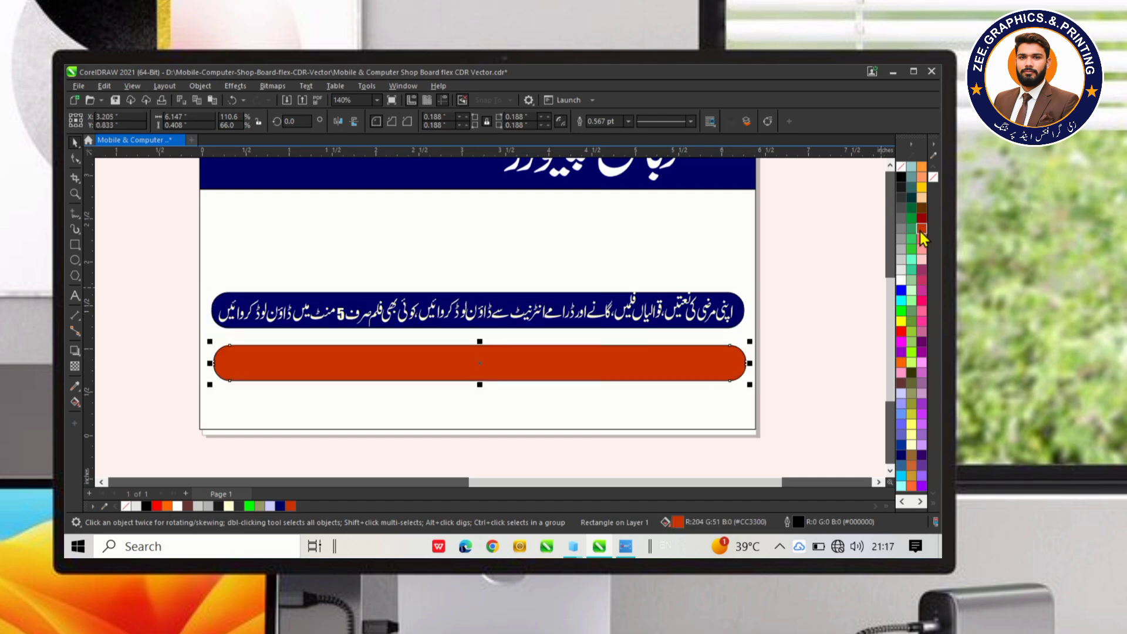
click(838, 284)
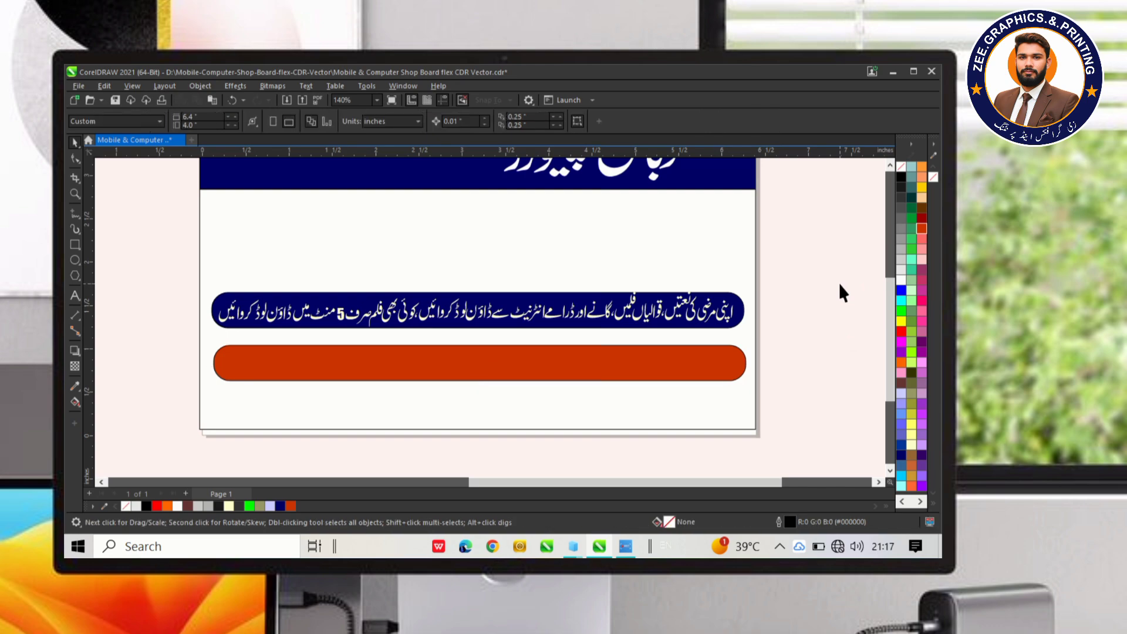
- Move the red Urdu mobile-accessories line onto the orange-red bar and change its fill to Yellow
scroll(663, 304, down, 3)
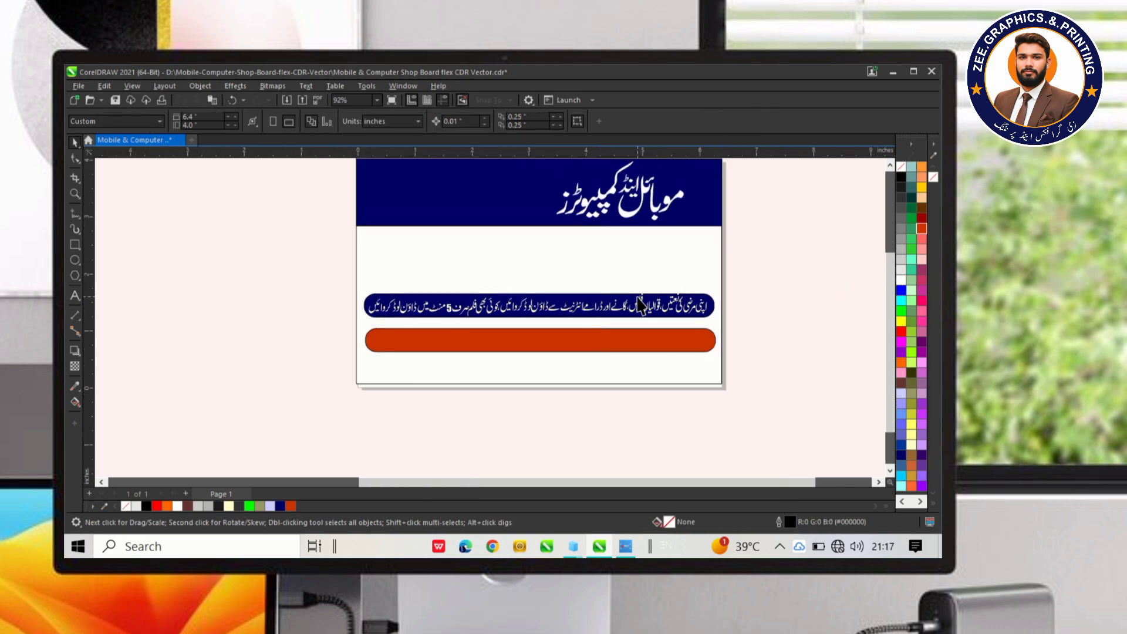
drag(116, 289, 660, 339)
scroll(660, 339, up, 4)
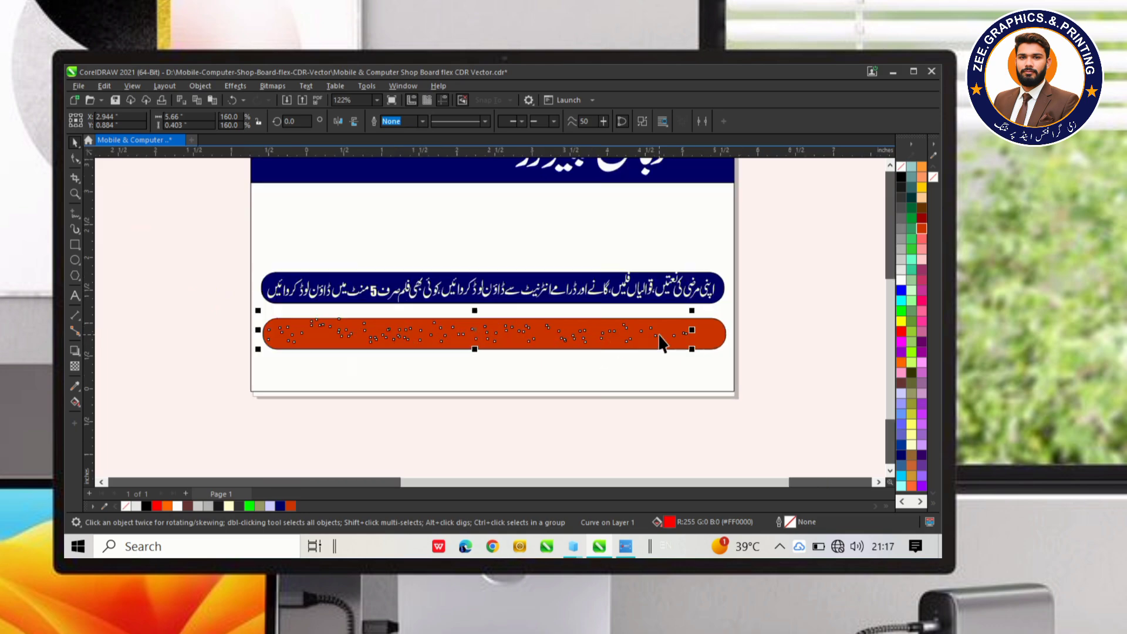
click(901, 321)
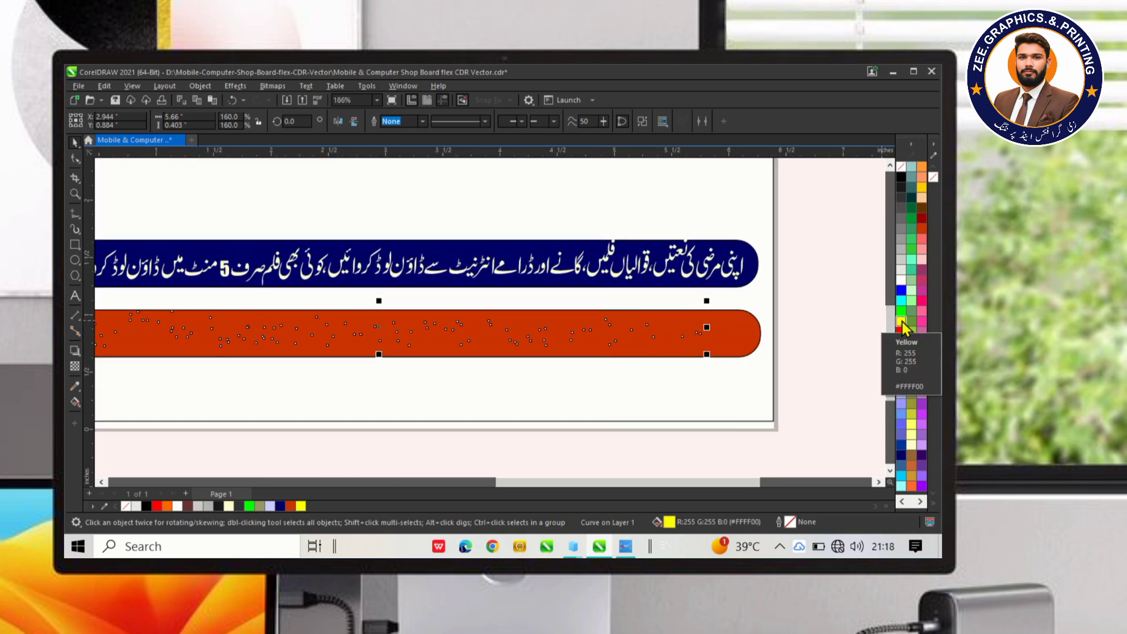
scroll(844, 342, down, 1)
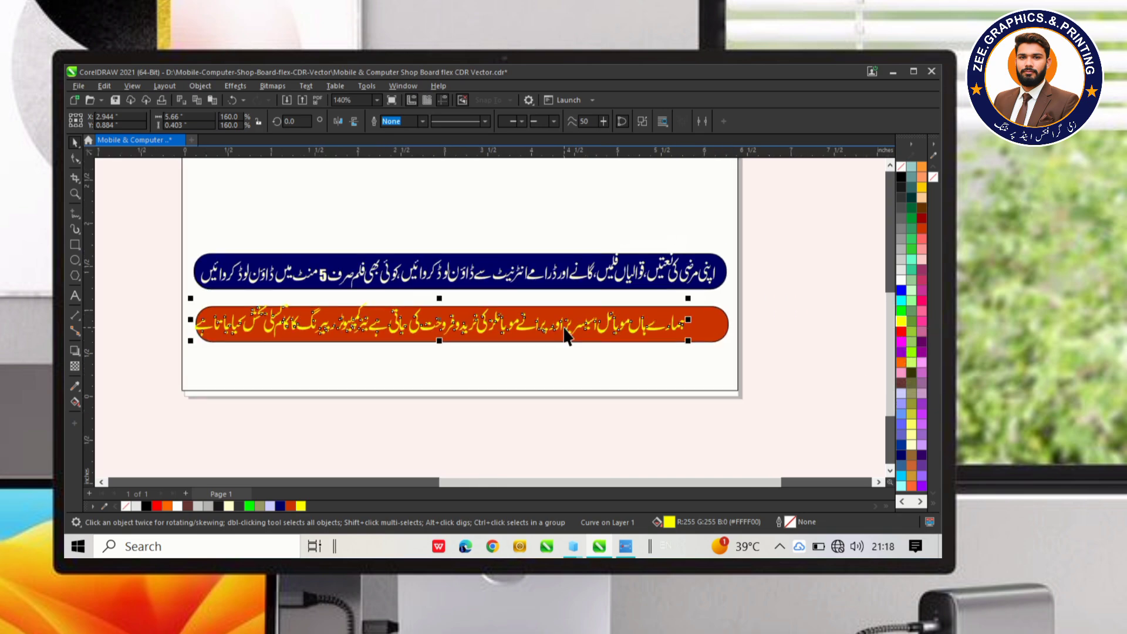
- Shift the yellow Urdu line slightly right and down to center it within the orange-red bar
key(h)
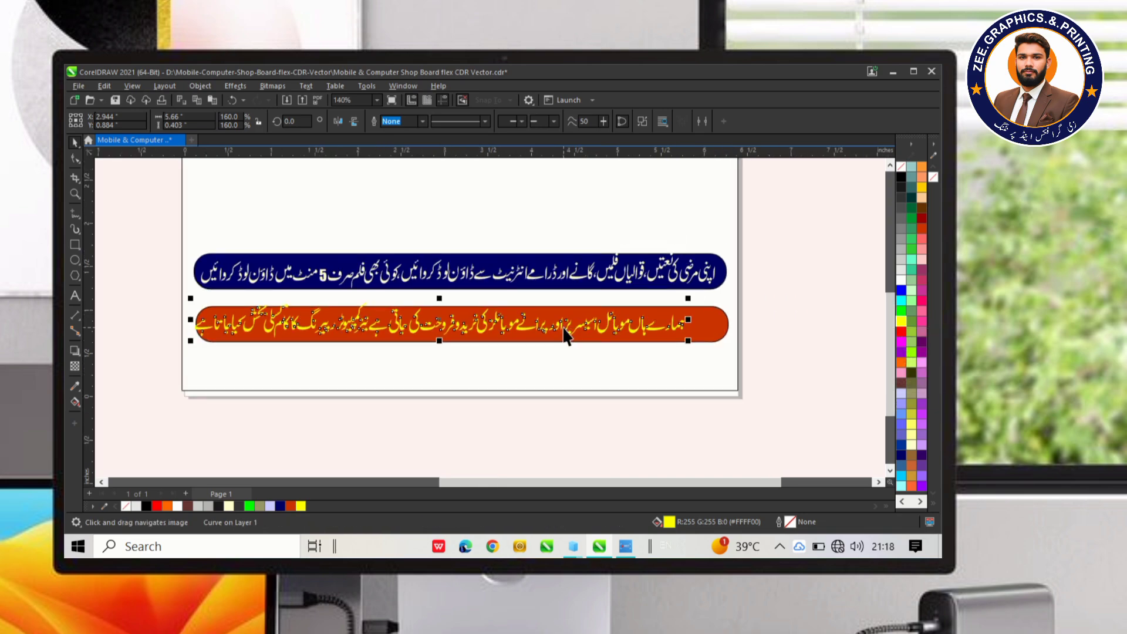
drag(553, 326, 563, 329)
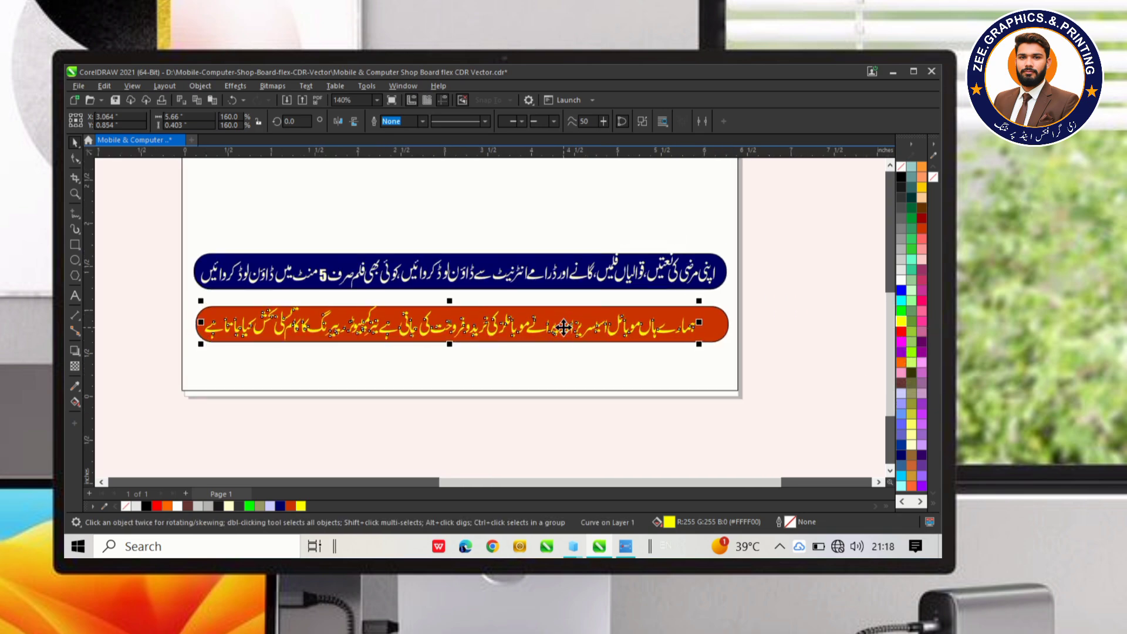
key(Right)
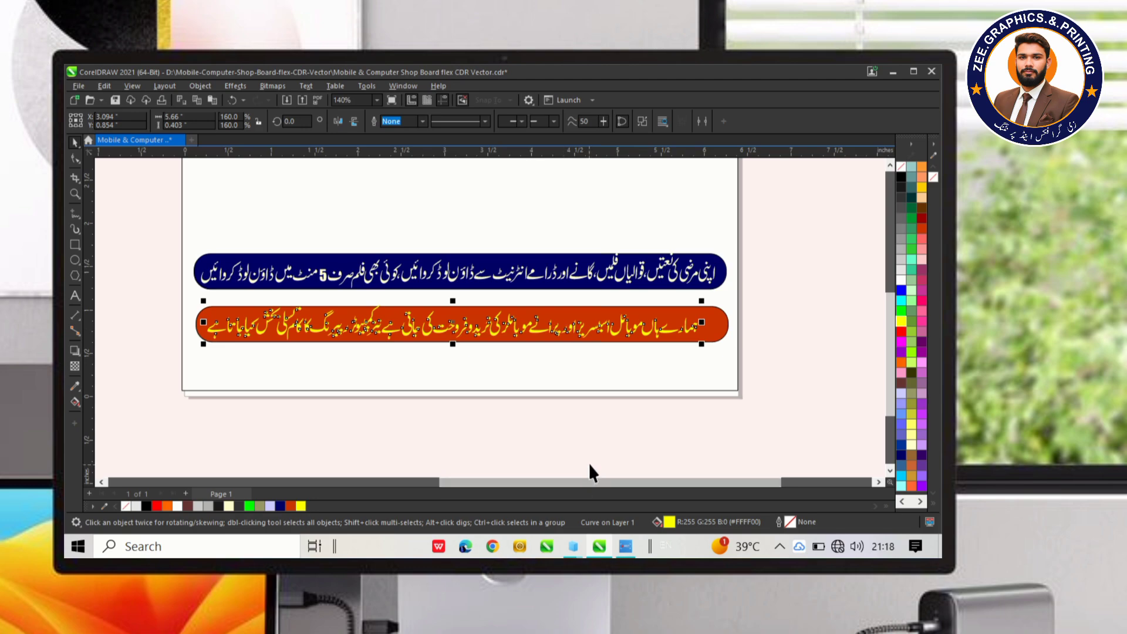
click(592, 428)
- Place the desktop computer picture in the white area above the navy bar and scale it to about 1.49 × 0.99 in
scroll(565, 372, down, 2)
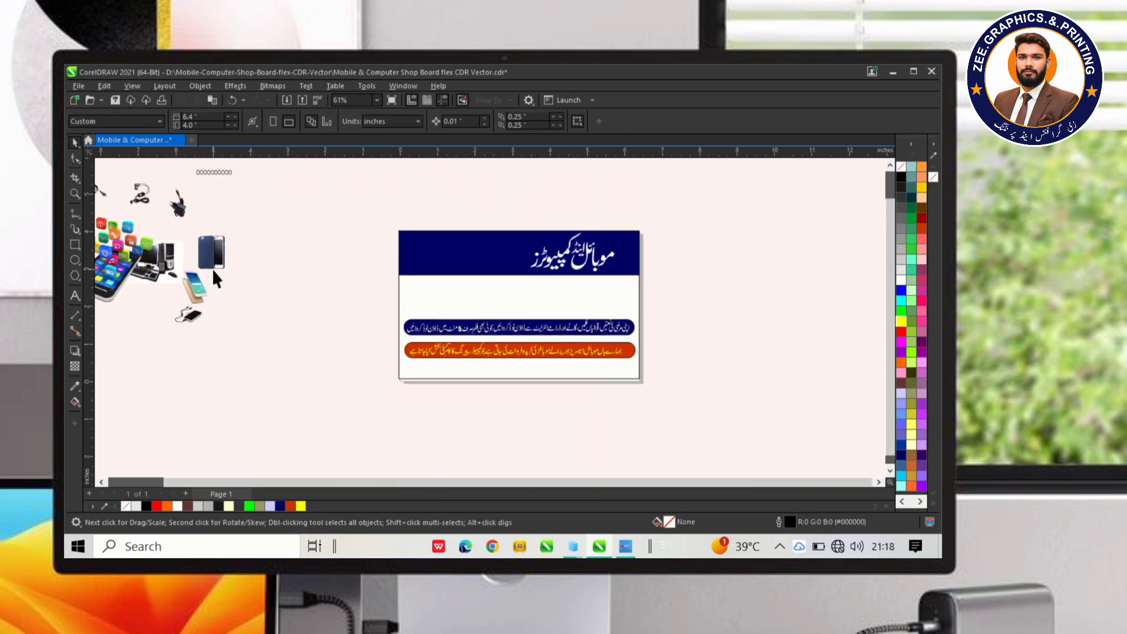
drag(164, 265, 447, 287)
scroll(448, 287, up, 1)
scroll(447, 288, up, 1)
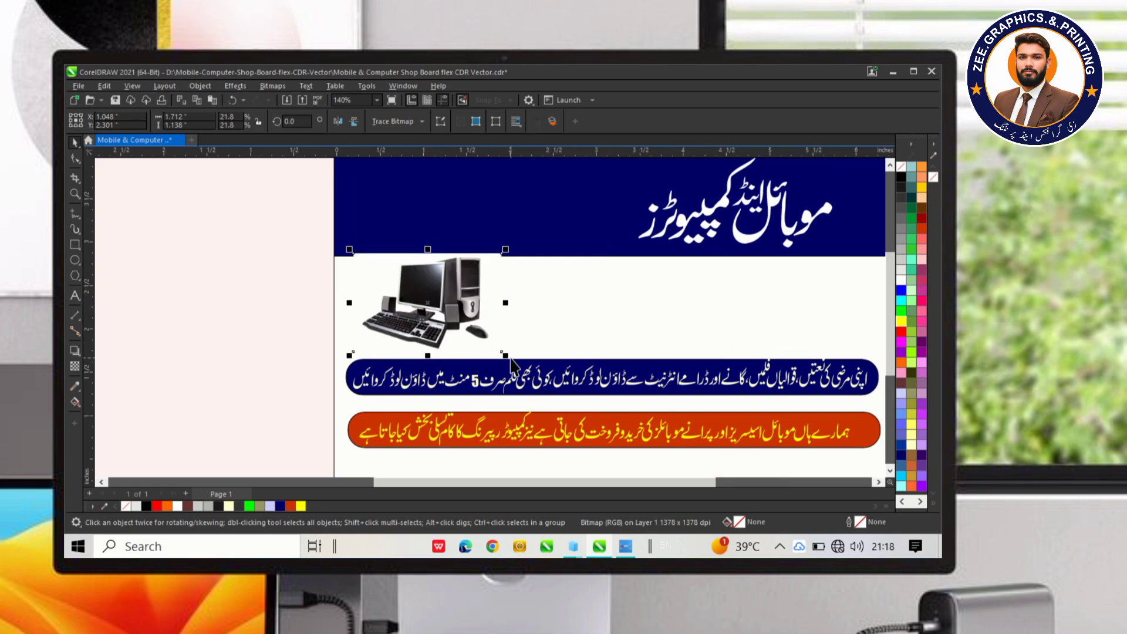
drag(505, 355, 486, 342)
drag(437, 280, 432, 290)
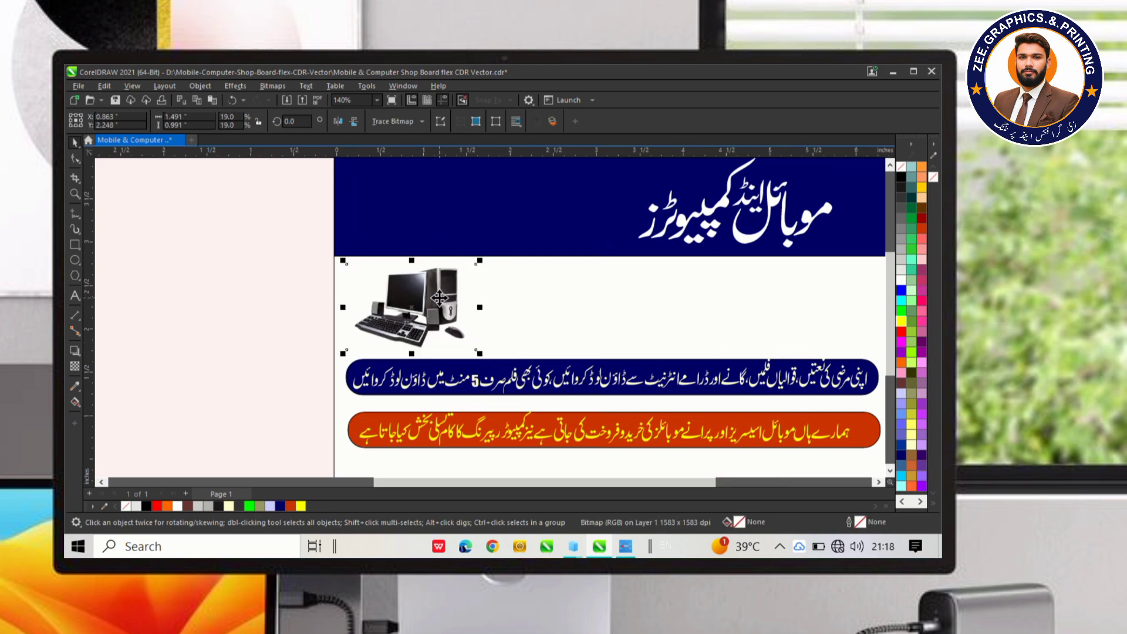
scroll(484, 303, down, 1)
click(227, 263)
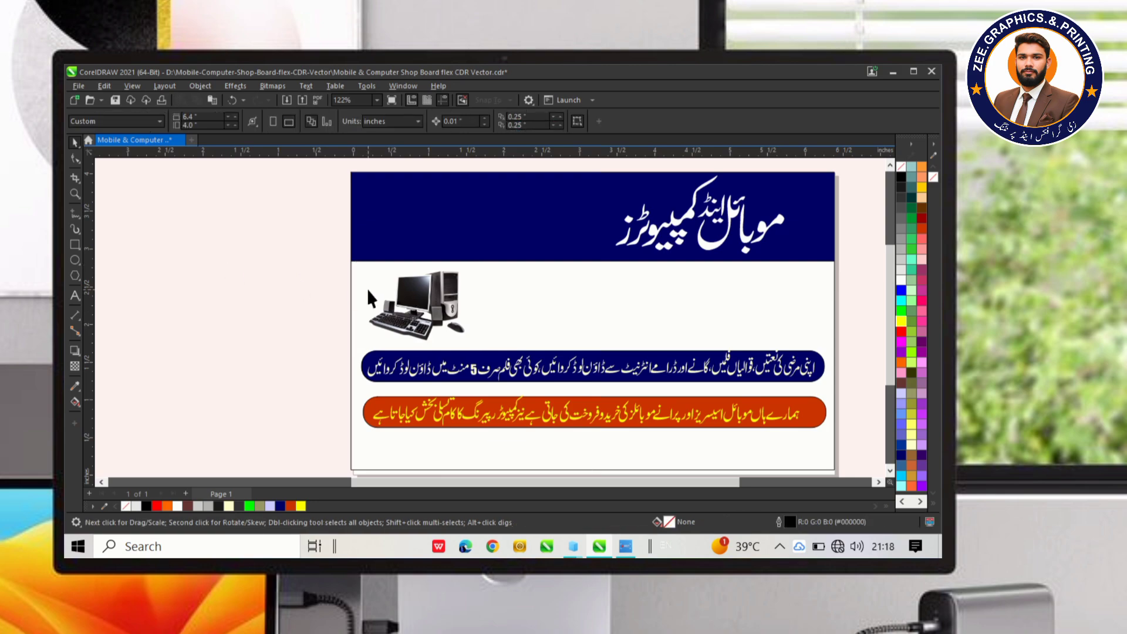
- Place the app-icons smartphone picture beside the computer, bring it to the front and scale it to about 1.74 × 1.76 in
scroll(352, 291, down, 2)
drag(345, 294, 458, 307)
scroll(235, 264, down, 2)
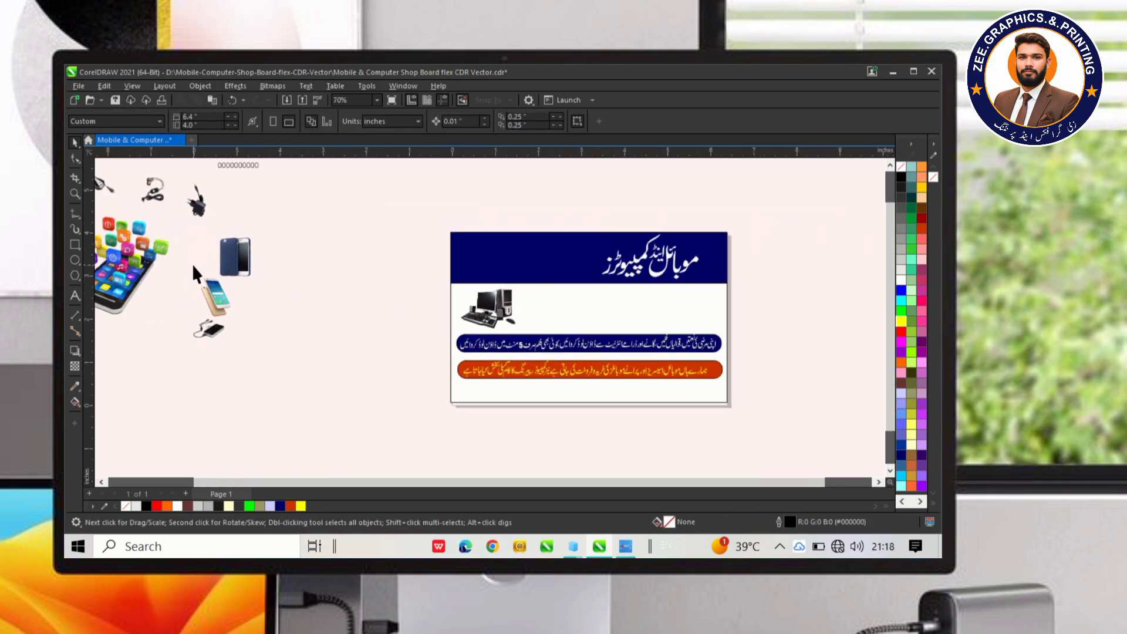
drag(149, 275, 489, 291)
key(shift+Page_Up)
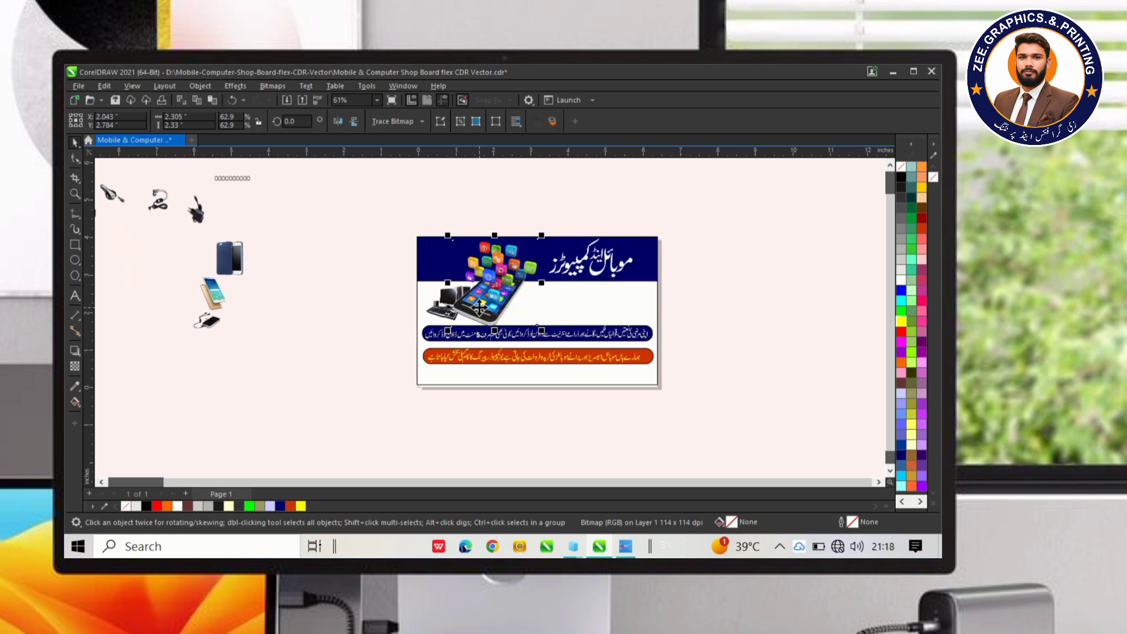
scroll(635, 342, up, 2)
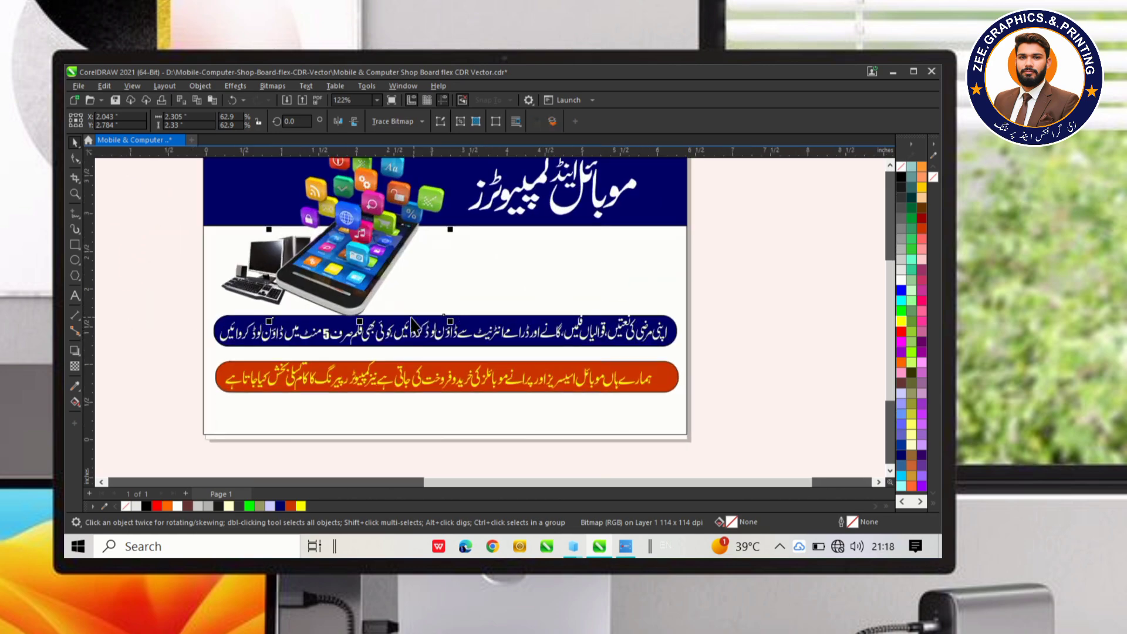
drag(452, 323, 410, 276)
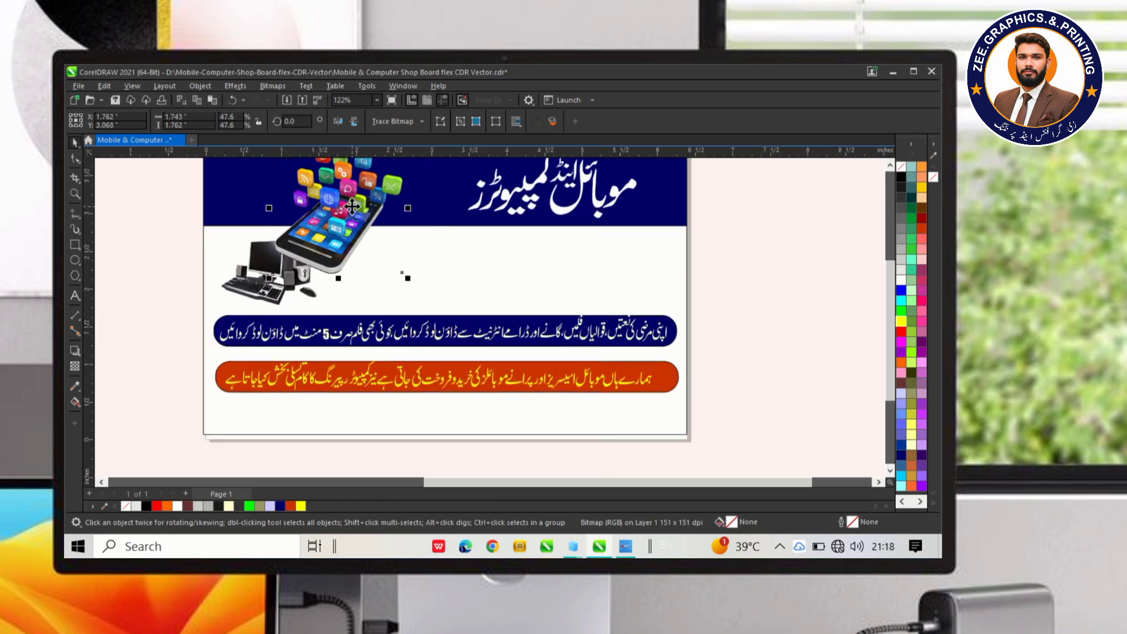
- Reposition the computer, scale the app-icons smartphone to about 1.45 × 1.47 in and set it beside the computer above the navy bar
click(266, 271)
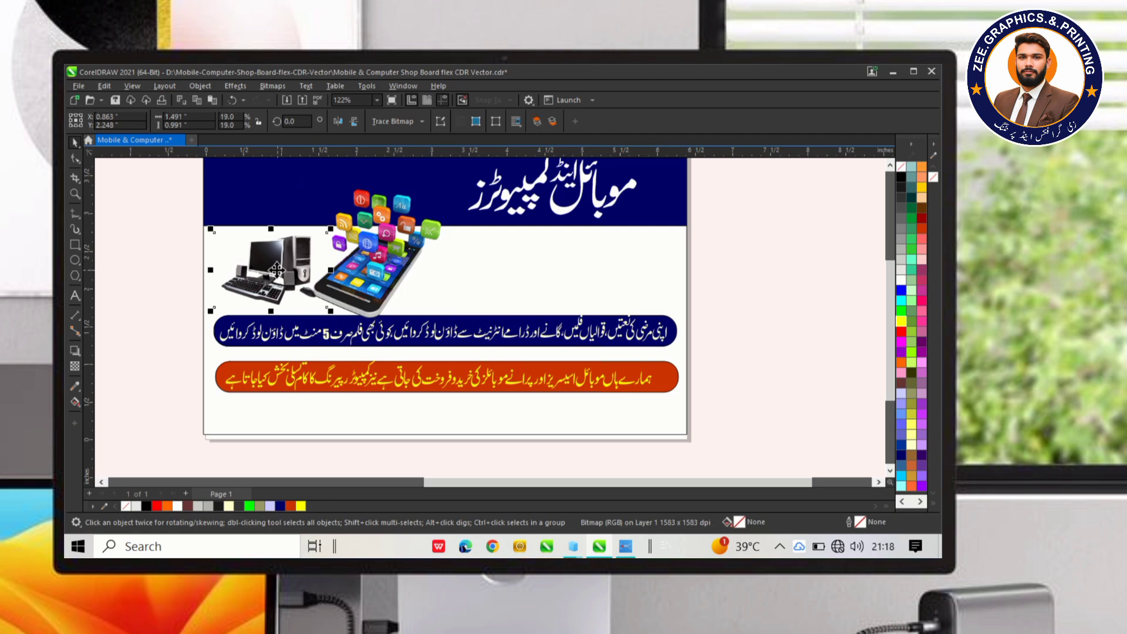
drag(265, 271, 337, 286)
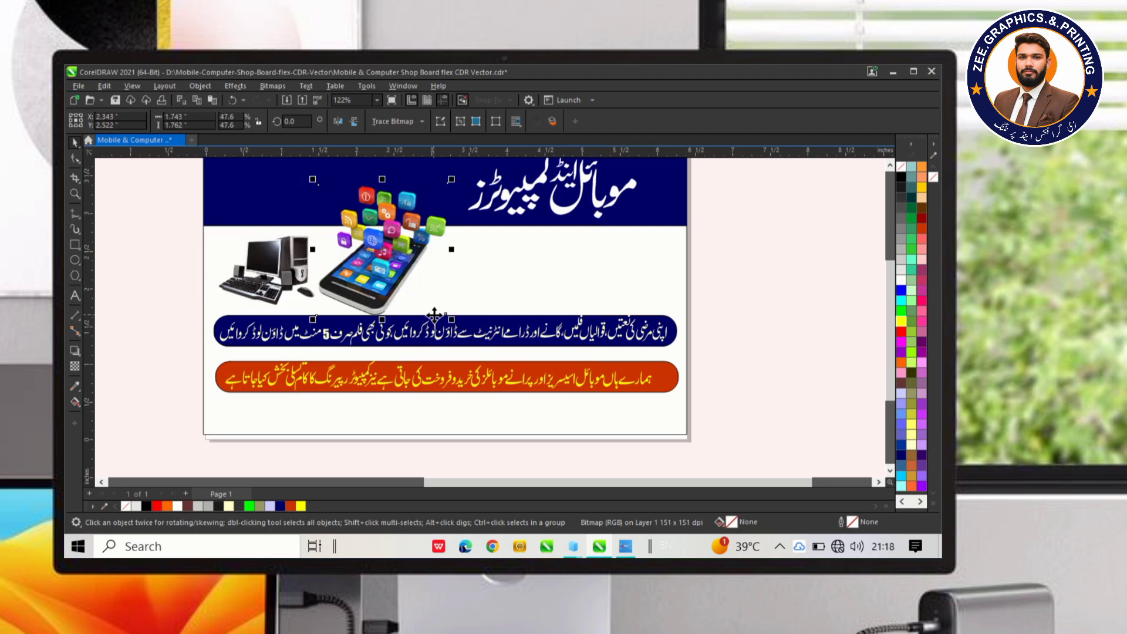
drag(450, 318, 438, 309)
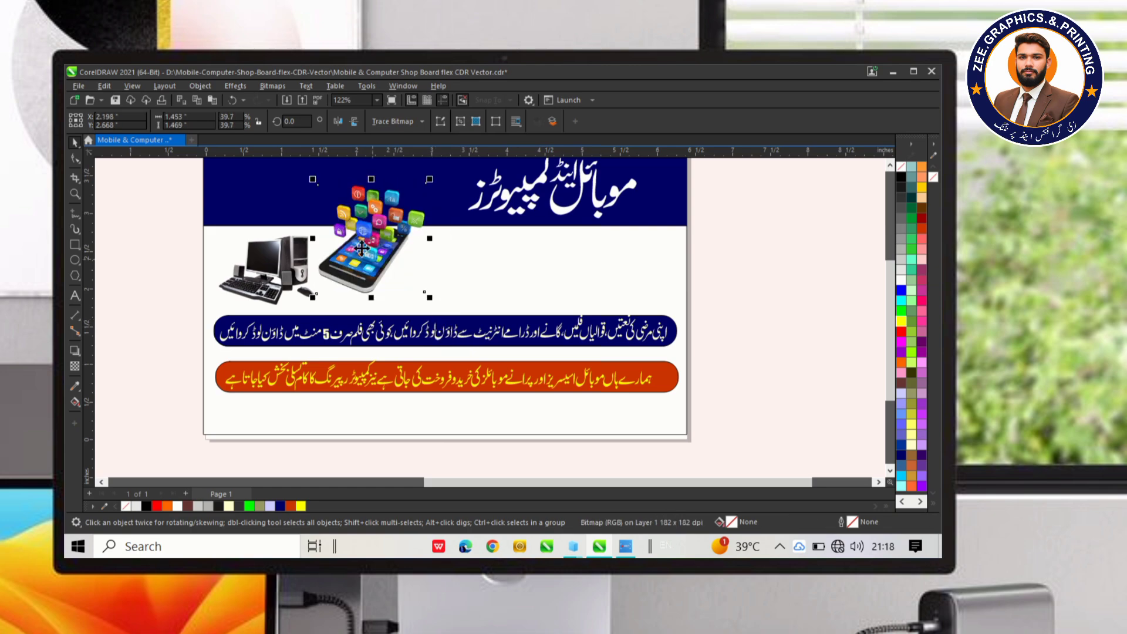
drag(363, 251, 481, 260)
scroll(354, 253, down, 2)
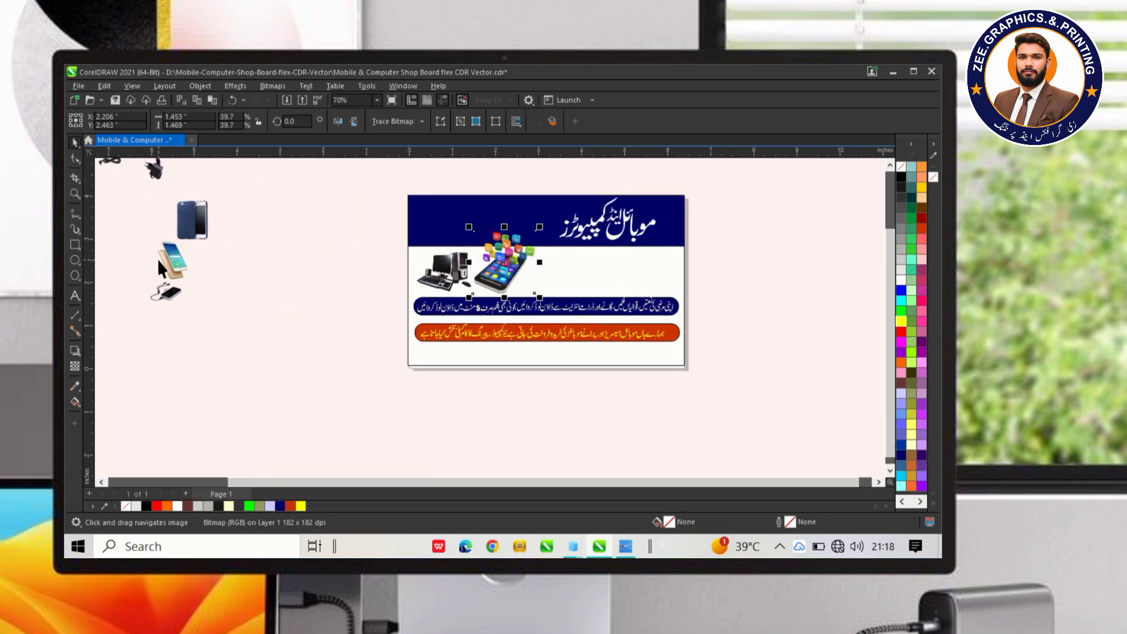
- Place the gold phones picture beside the app-icons smartphone, enlarge it to about 0.90 × 1.17 in and adjust the spacing between the two pictures
drag(157, 259, 540, 261)
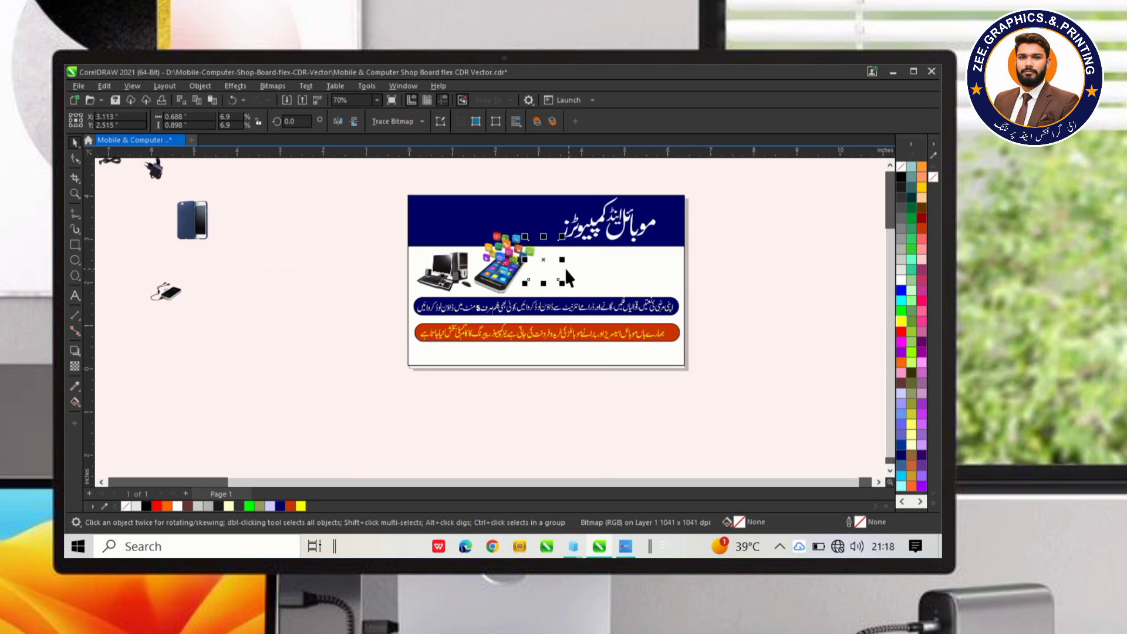
scroll(566, 271, up, 2)
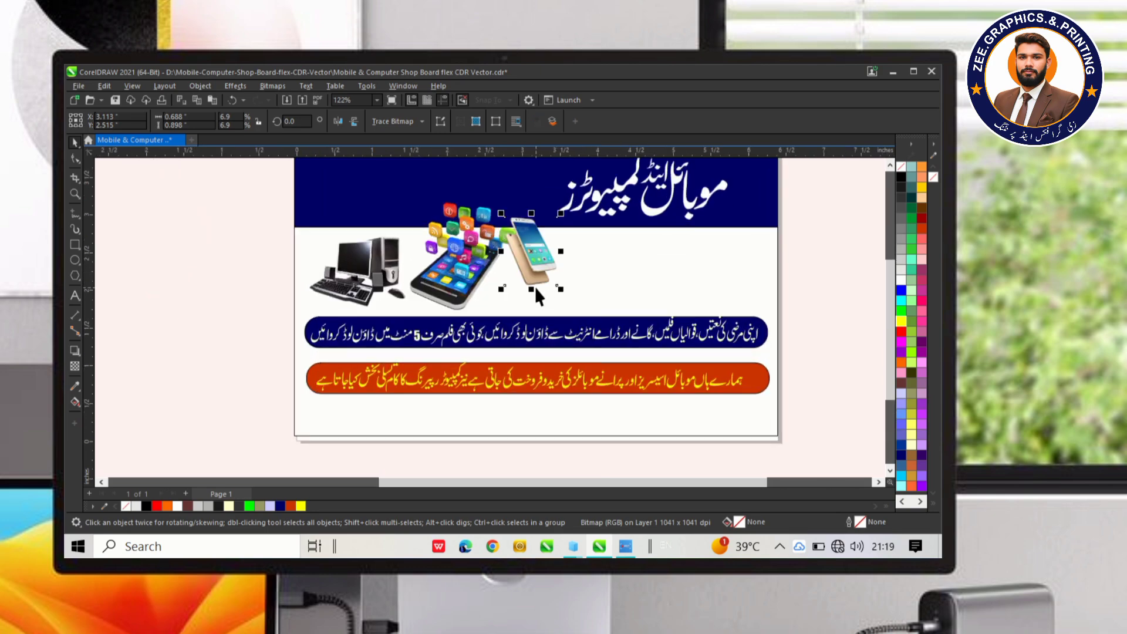
drag(502, 292, 472, 308)
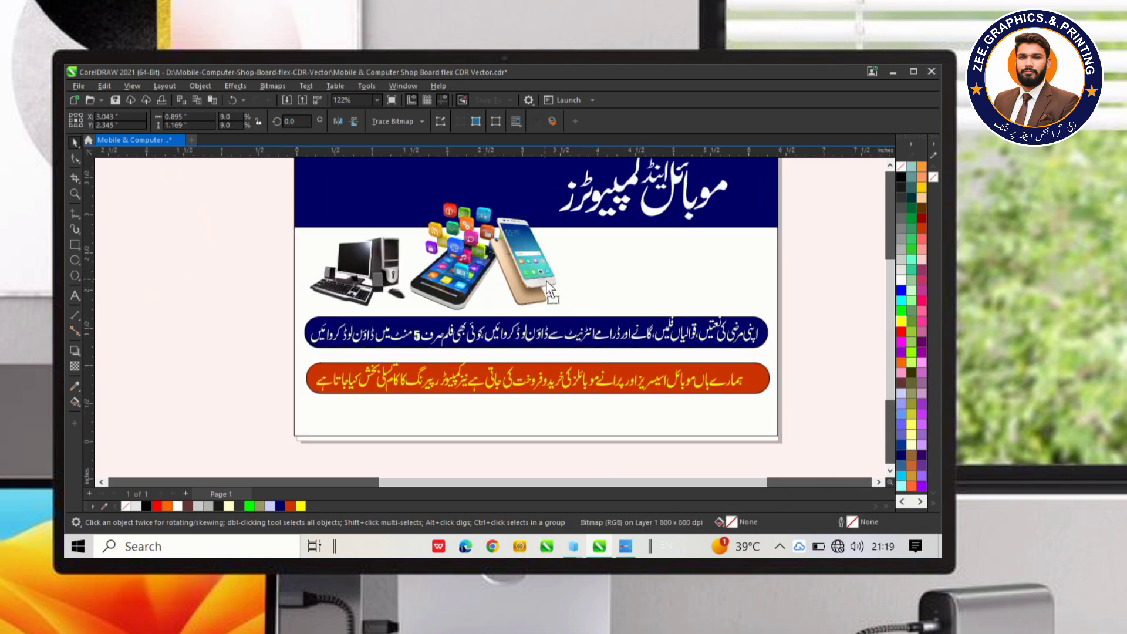
drag(535, 276, 538, 280)
key(Right)
key(Right)
key(Right)
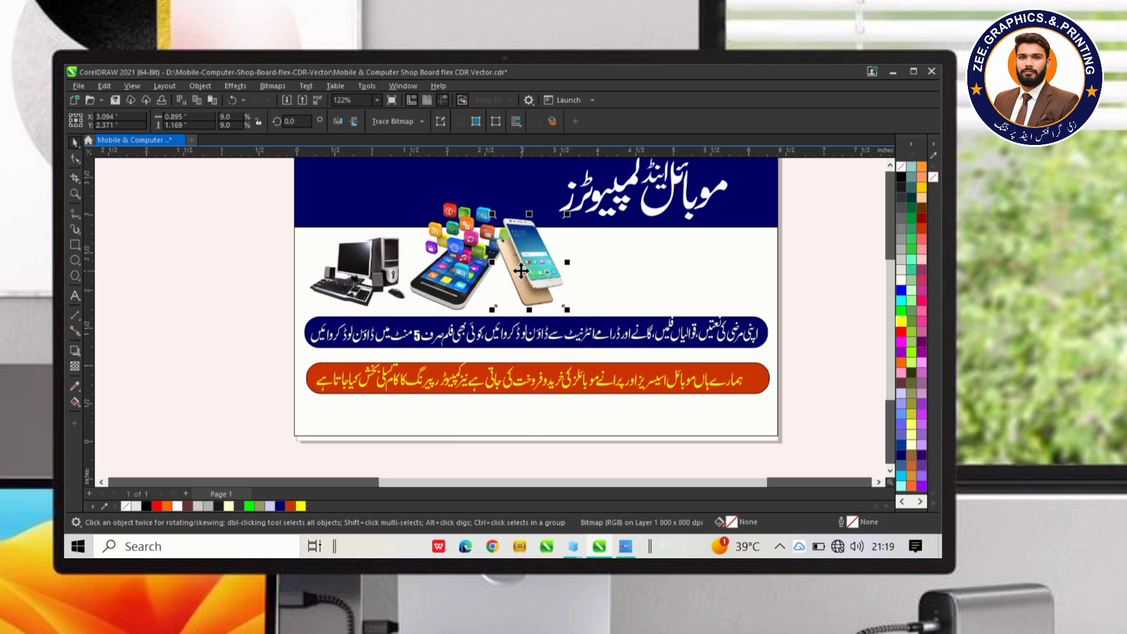
drag(473, 271, 462, 271)
click(563, 279)
click(602, 276)
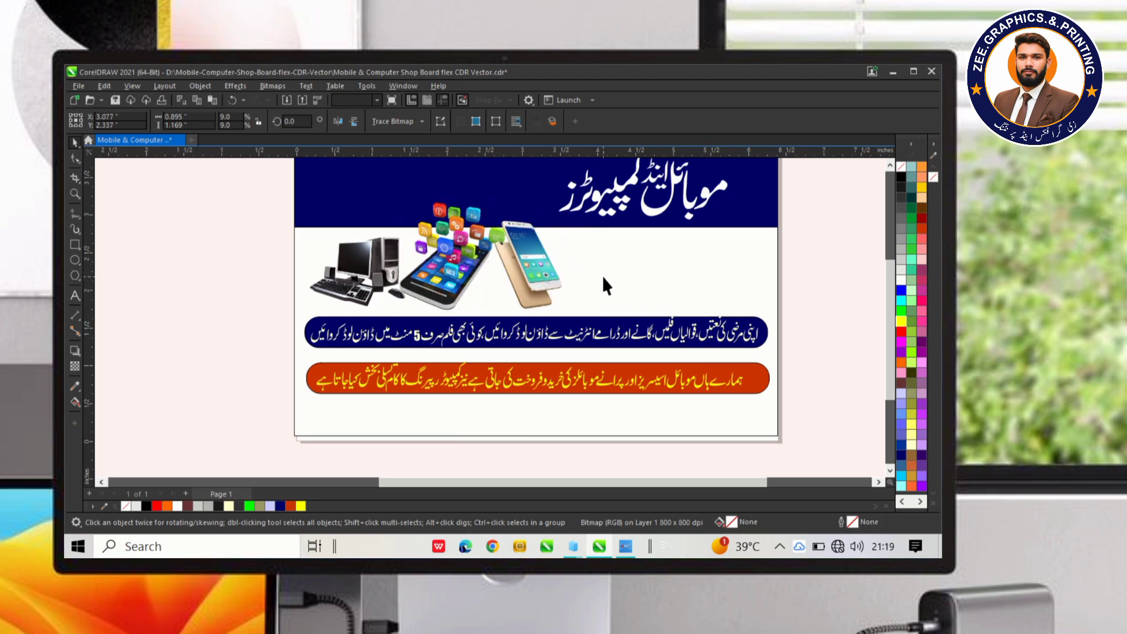
- Gather the charger and cable pictures around the power bank and move all three into the white area right of the gold phones
scroll(602, 276, down, 3)
click(167, 172)
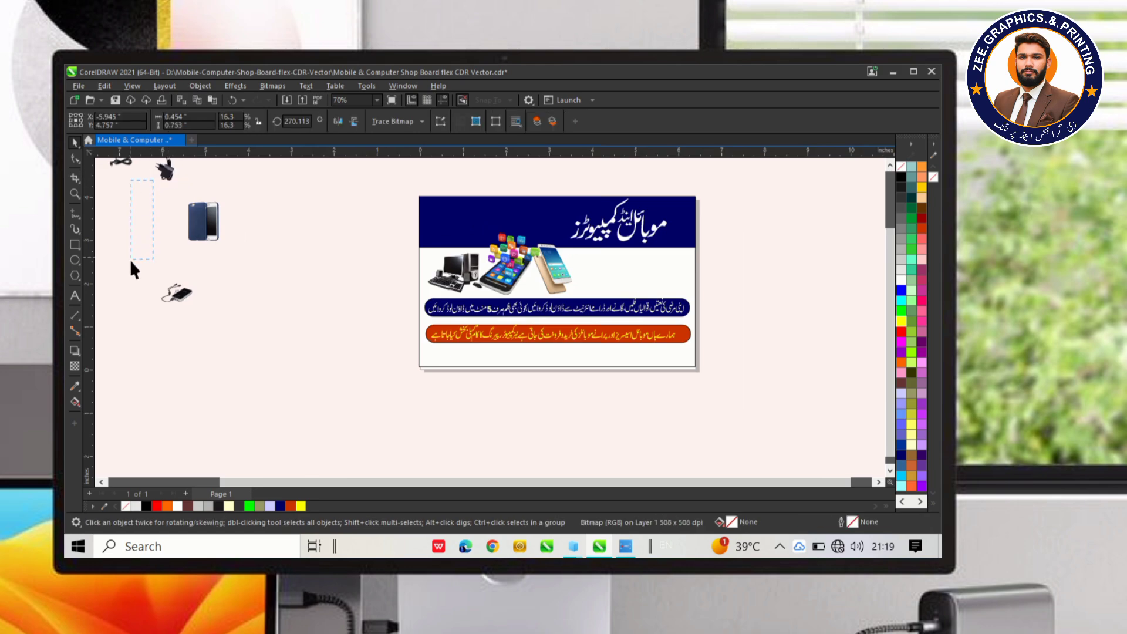
drag(130, 260, 132, 258)
drag(163, 175, 206, 299)
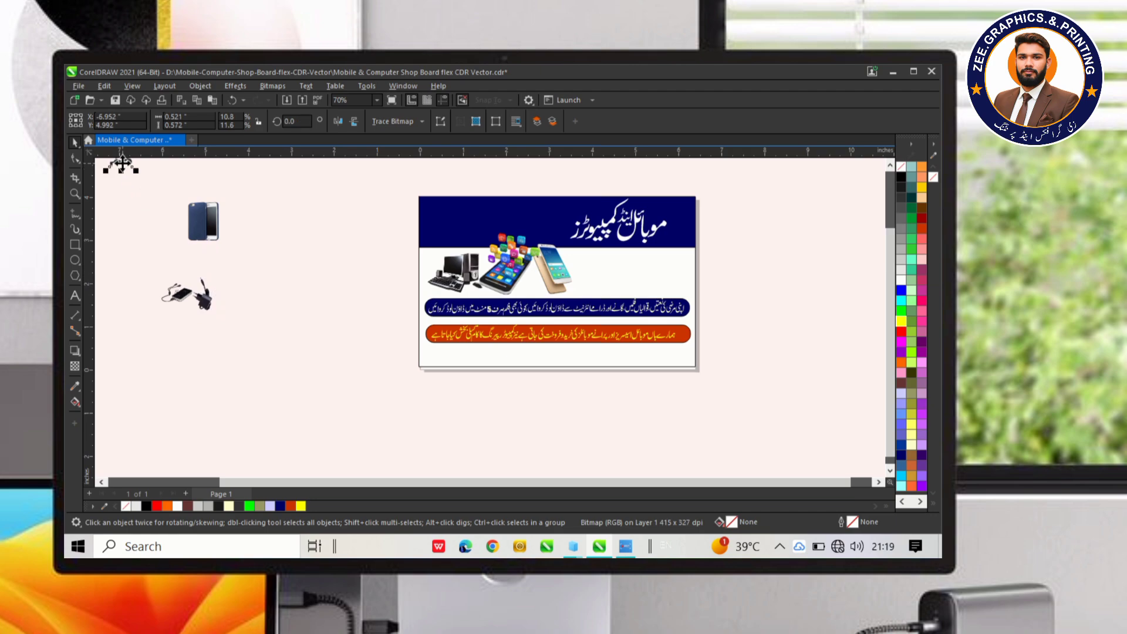
drag(122, 163, 189, 316)
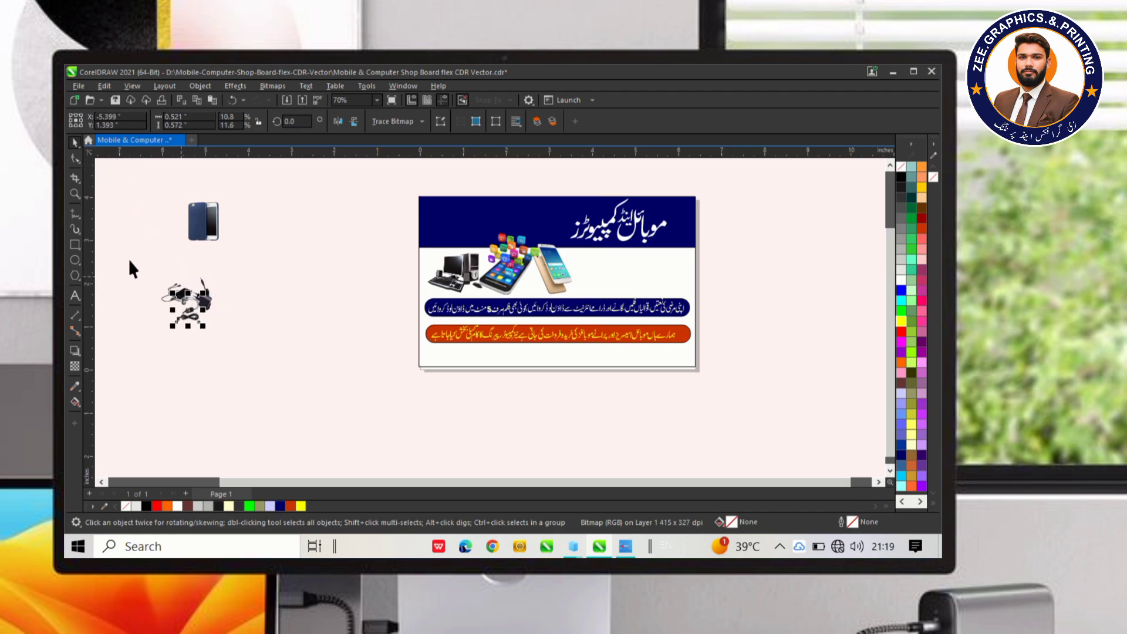
drag(152, 262, 238, 340)
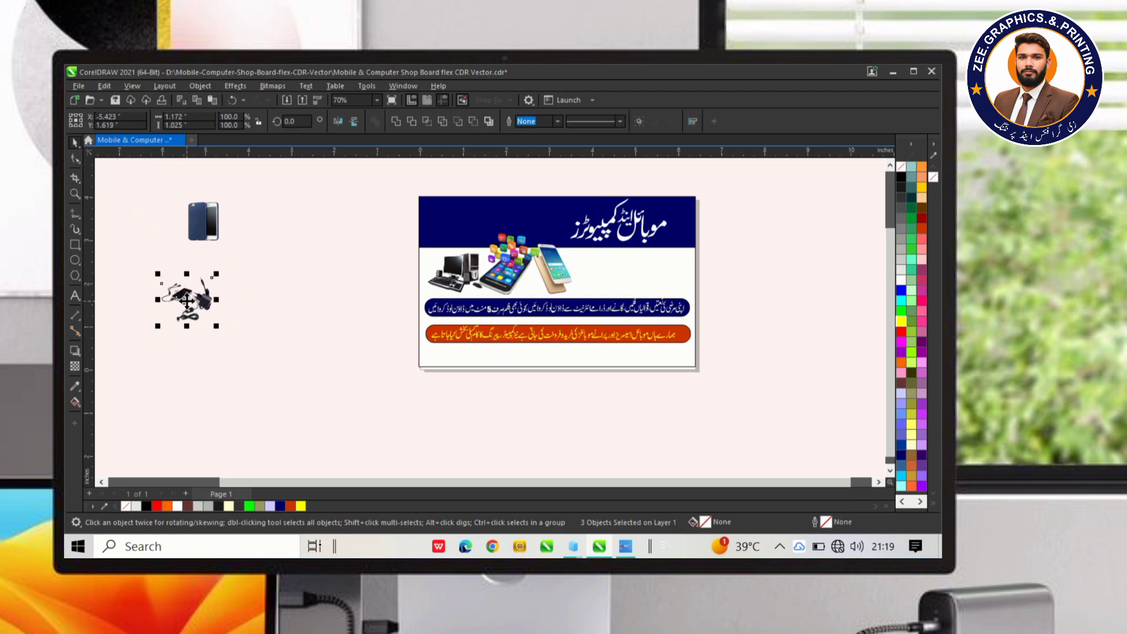
drag(209, 296, 607, 273)
scroll(607, 272, up, 5)
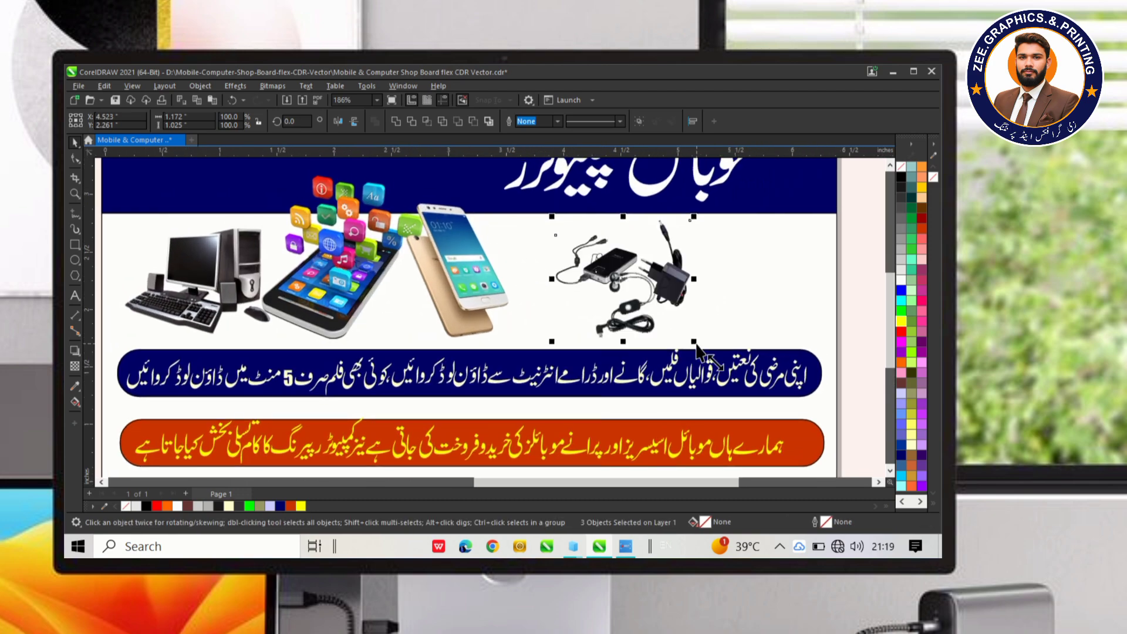
- Enlarge the three charging-accessory pictures and shift the gold phones right to even out the picture row
drag(694, 341, 714, 287)
scroll(710, 310, down, 1)
click(708, 290)
click(525, 285)
drag(526, 285, 568, 295)
click(436, 273)
scroll(435, 273, down, 2)
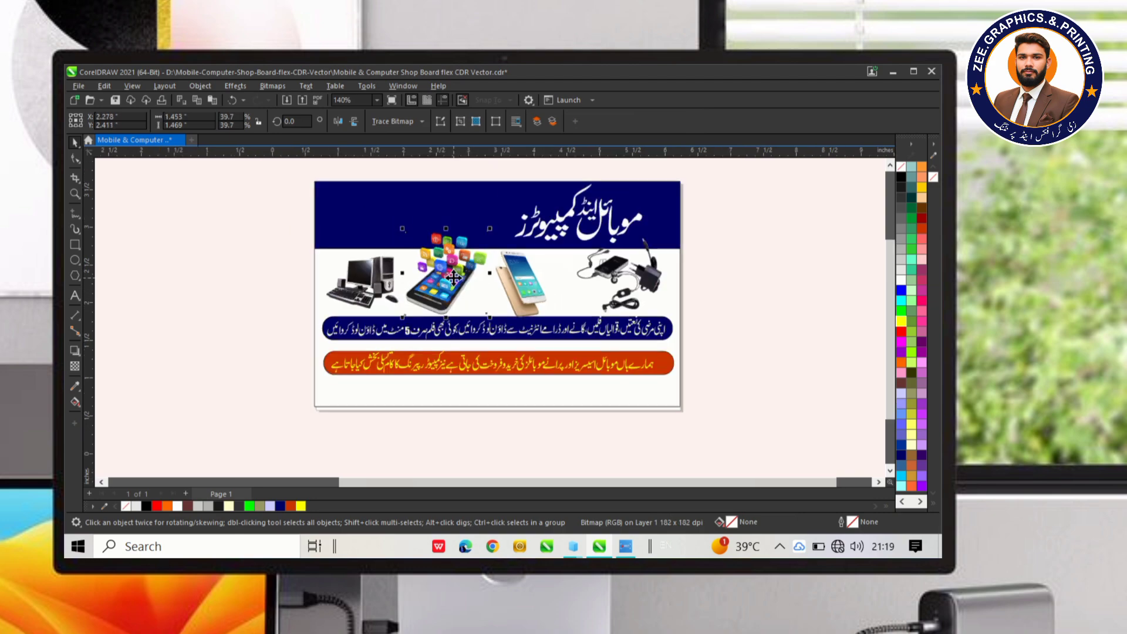
- Place the navy phone-case picture on the board between the gold phones and the charging accessories
click(171, 339)
scroll(171, 339, down, 1)
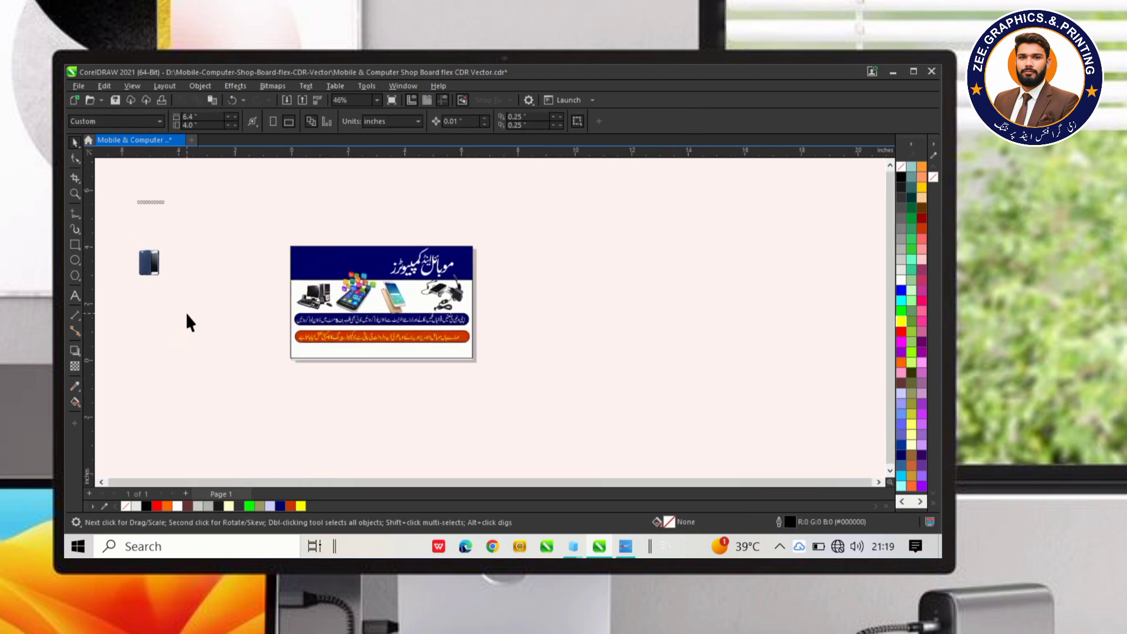
drag(126, 181, 171, 284)
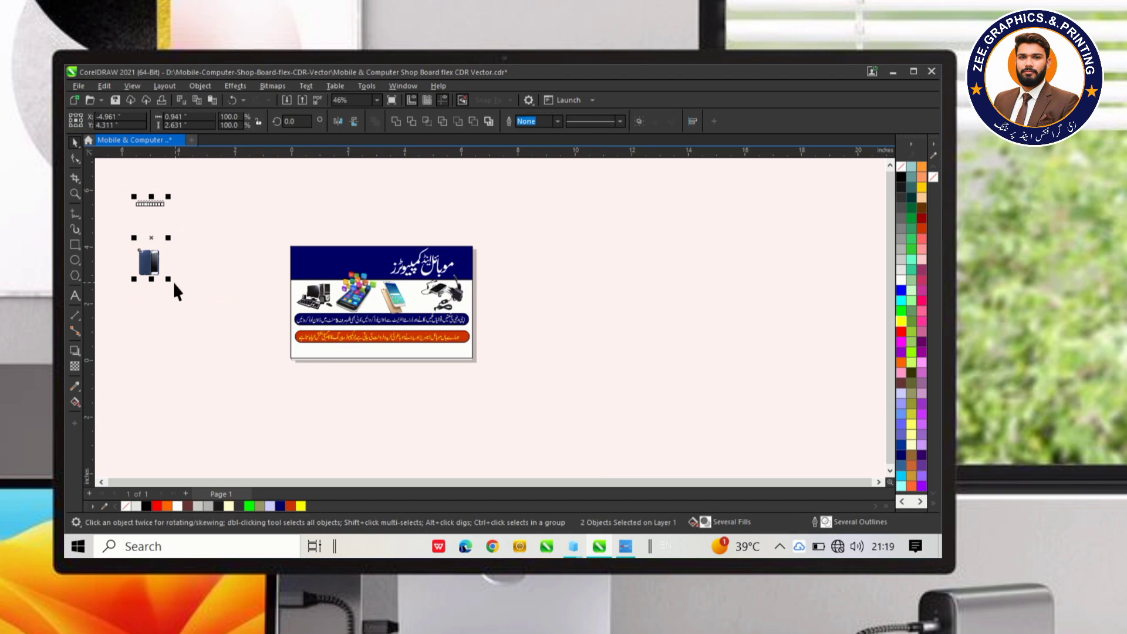
click(151, 214)
click(155, 272)
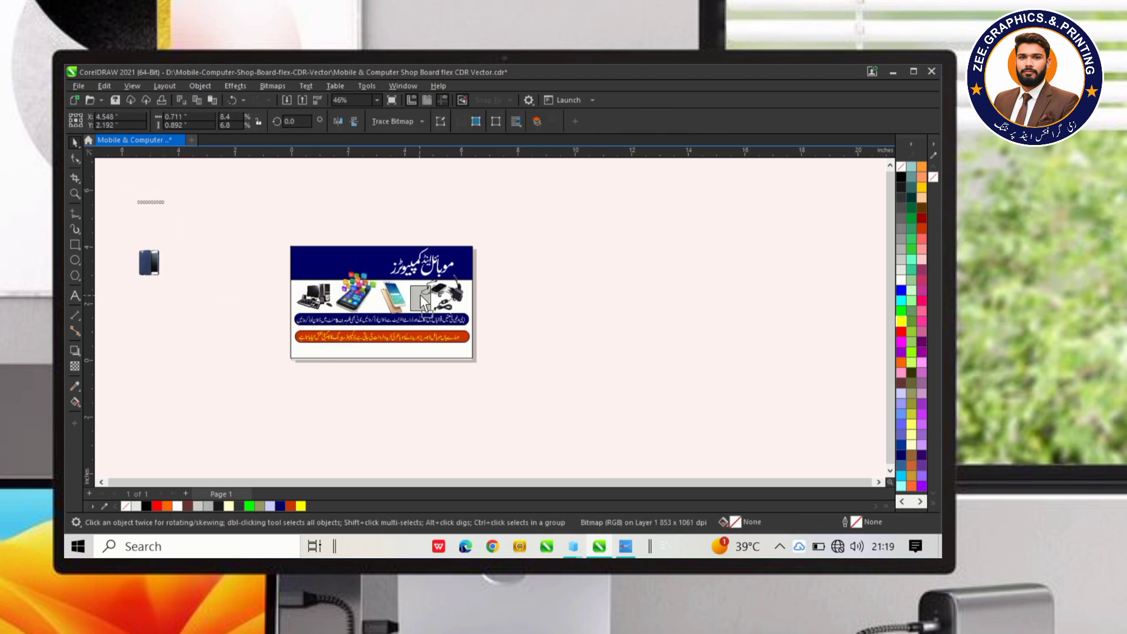
scroll(413, 295, up, 2)
scroll(413, 295, up, 2)
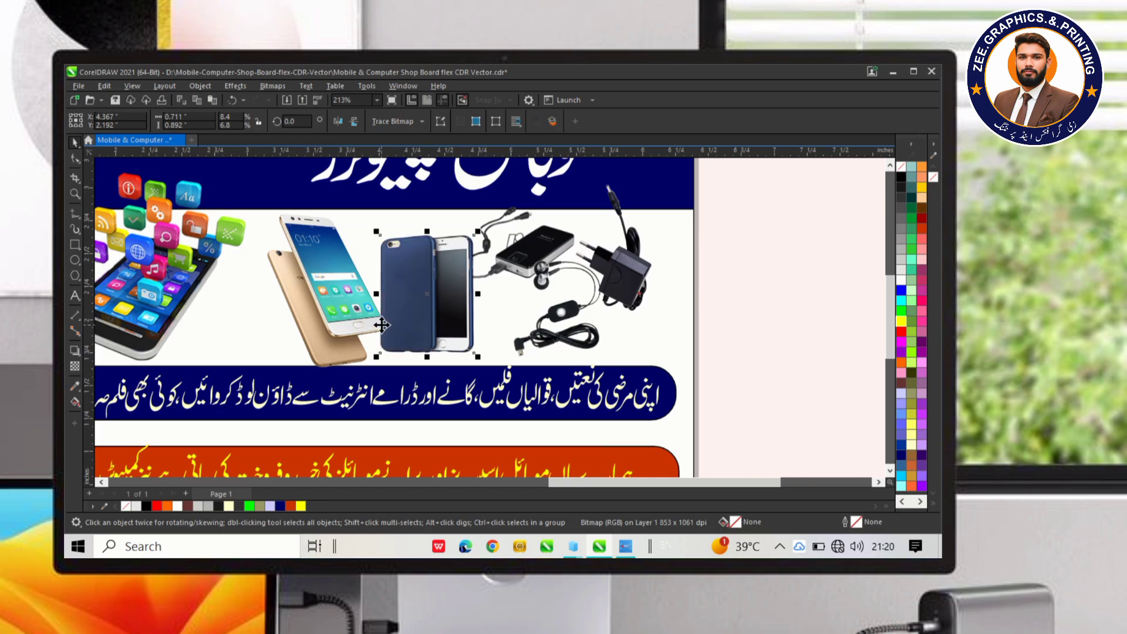
- Shift the gold phones slightly left and nudge the navy phone-case picture to even out the gaps in the picture row
drag(345, 332, 293, 310)
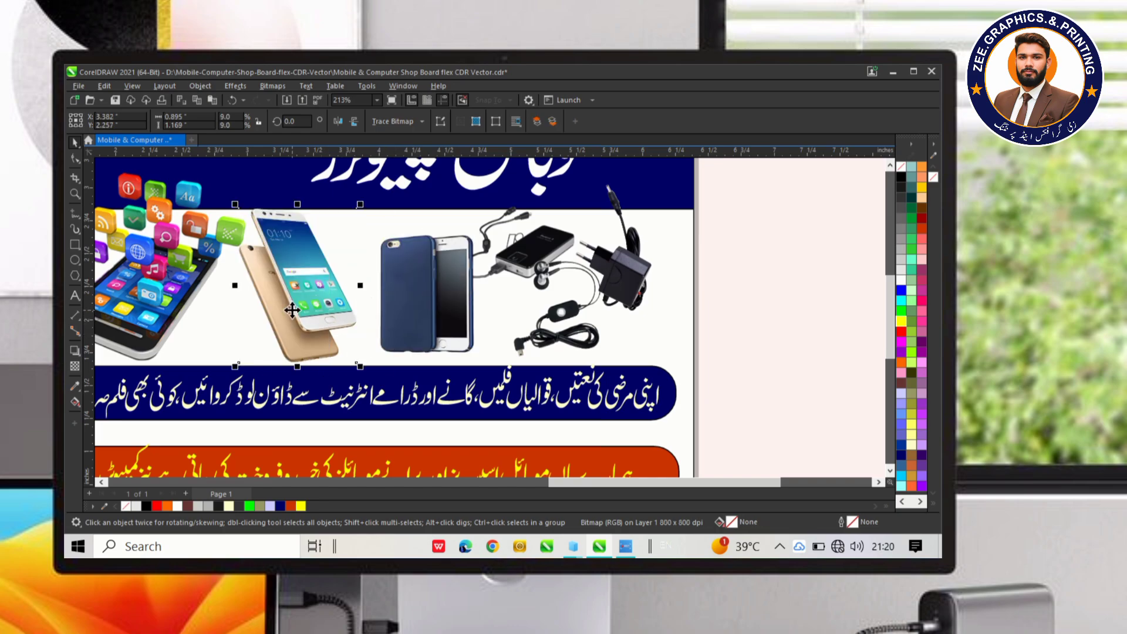
click(423, 335)
scroll(411, 301, down, 3)
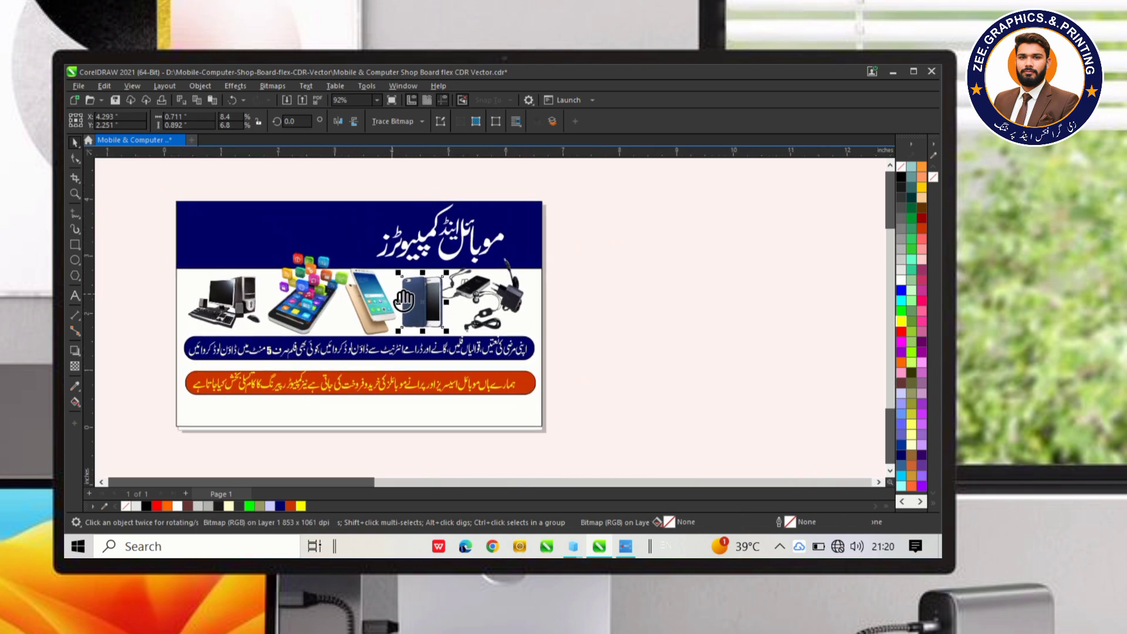
- Move the placeholder contact number from outside the page into the white strip beneath the orange services bar
drag(404, 300, 440, 313)
scroll(363, 262, down, 1)
drag(359, 264, 453, 299)
scroll(453, 298, up, 1)
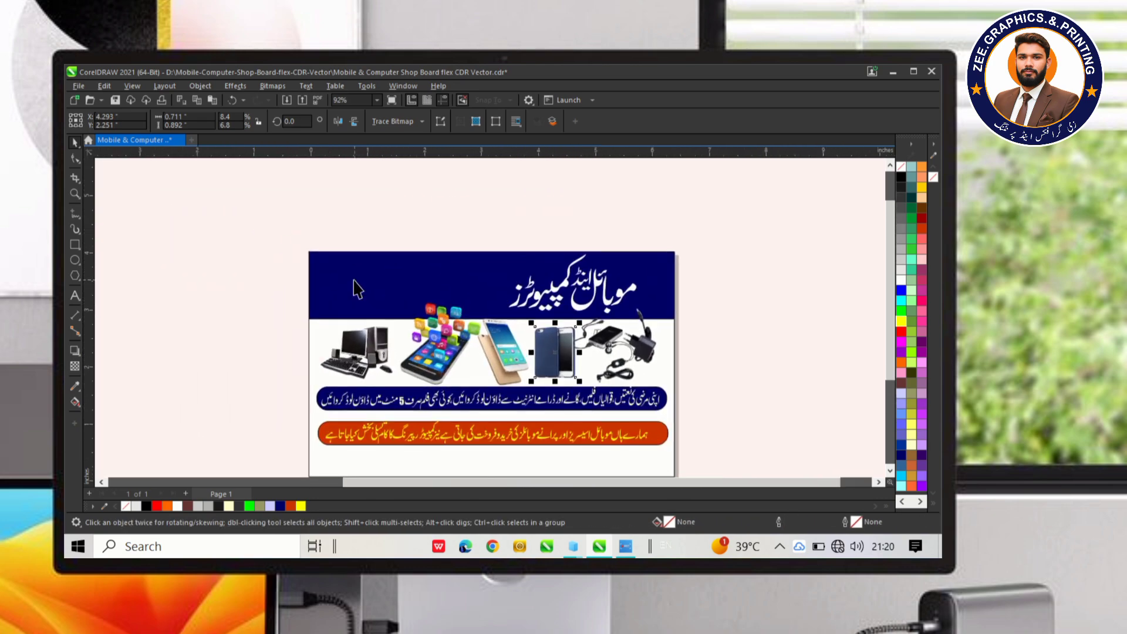
drag(111, 159, 251, 230)
drag(172, 241, 422, 429)
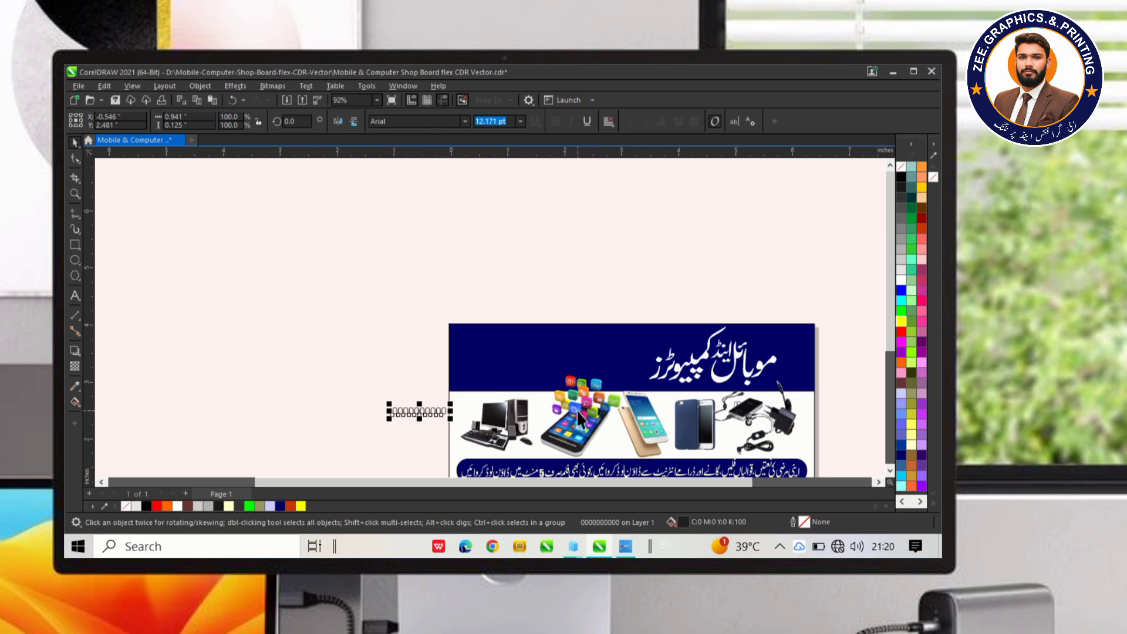
drag(581, 416, 506, 267)
drag(336, 257, 650, 382)
scroll(651, 383, up, 2)
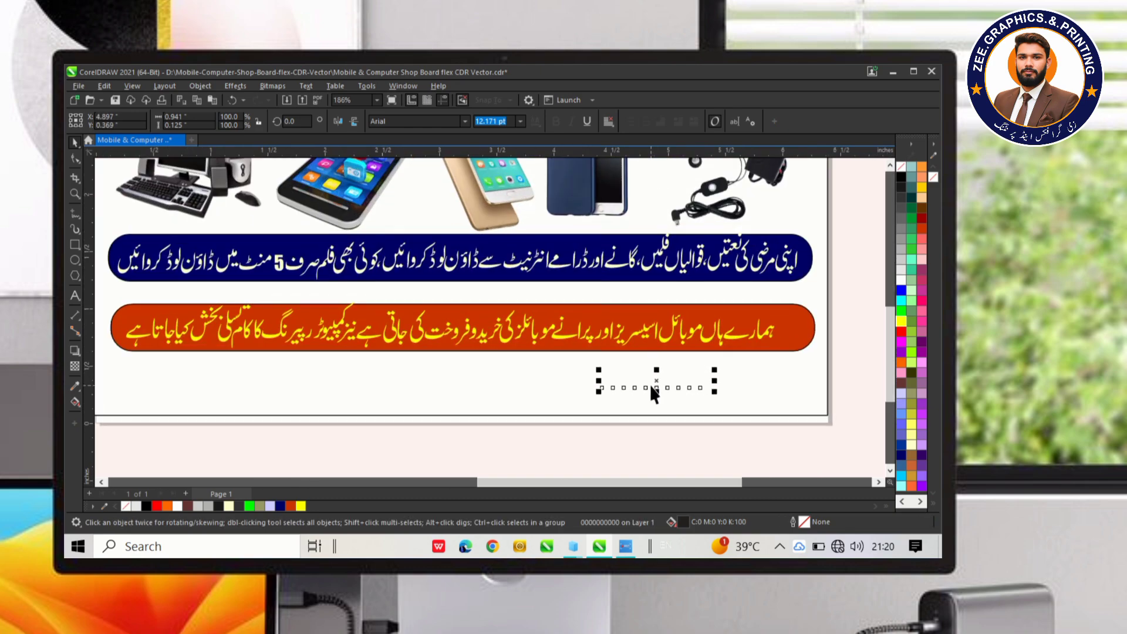
- Set the placeholder contact number's font to Bahnschrift
click(464, 122)
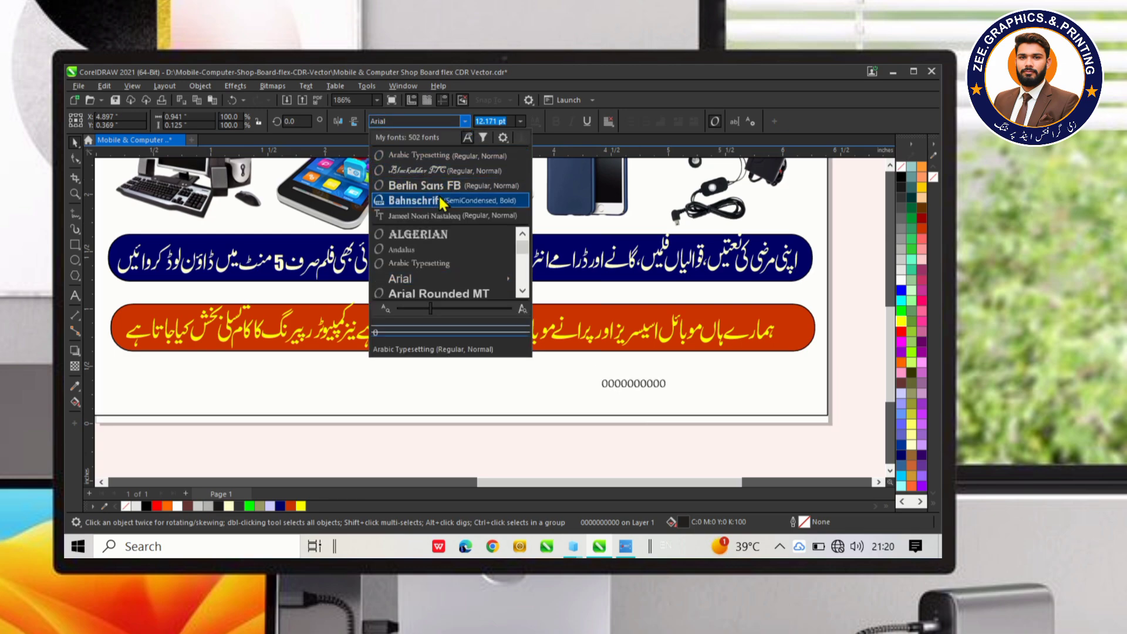
click(440, 200)
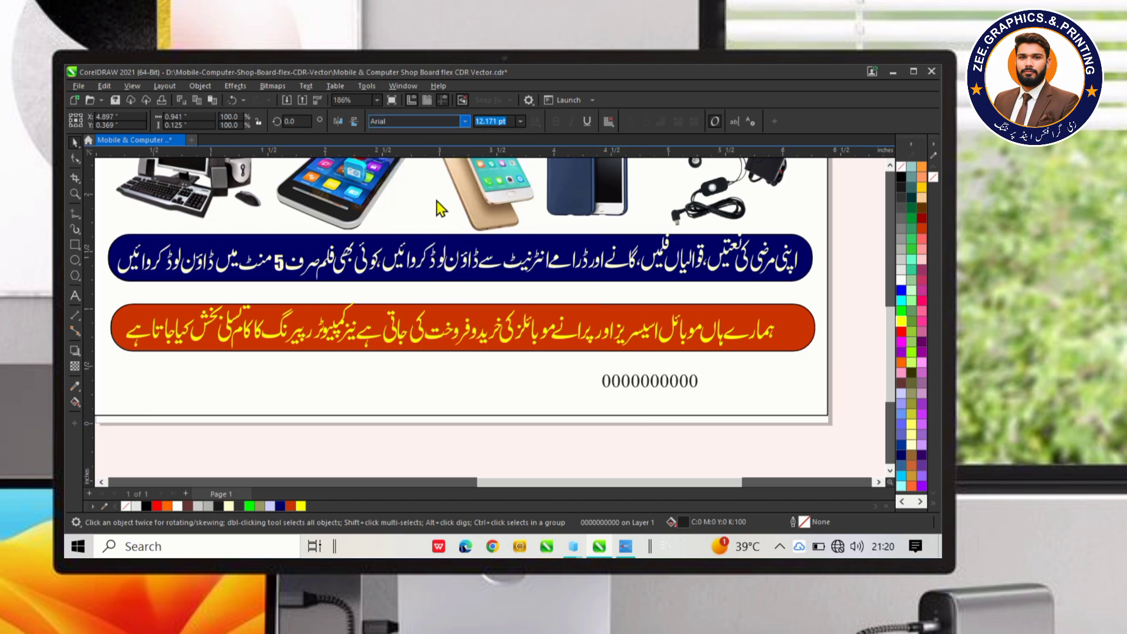
click(464, 123)
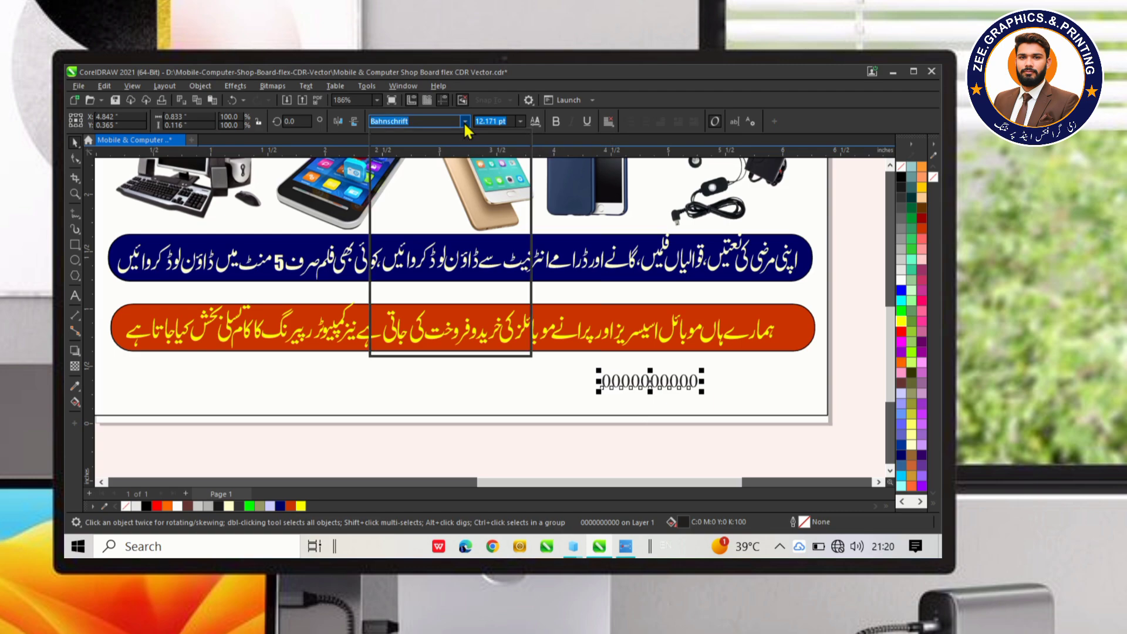
click(436, 158)
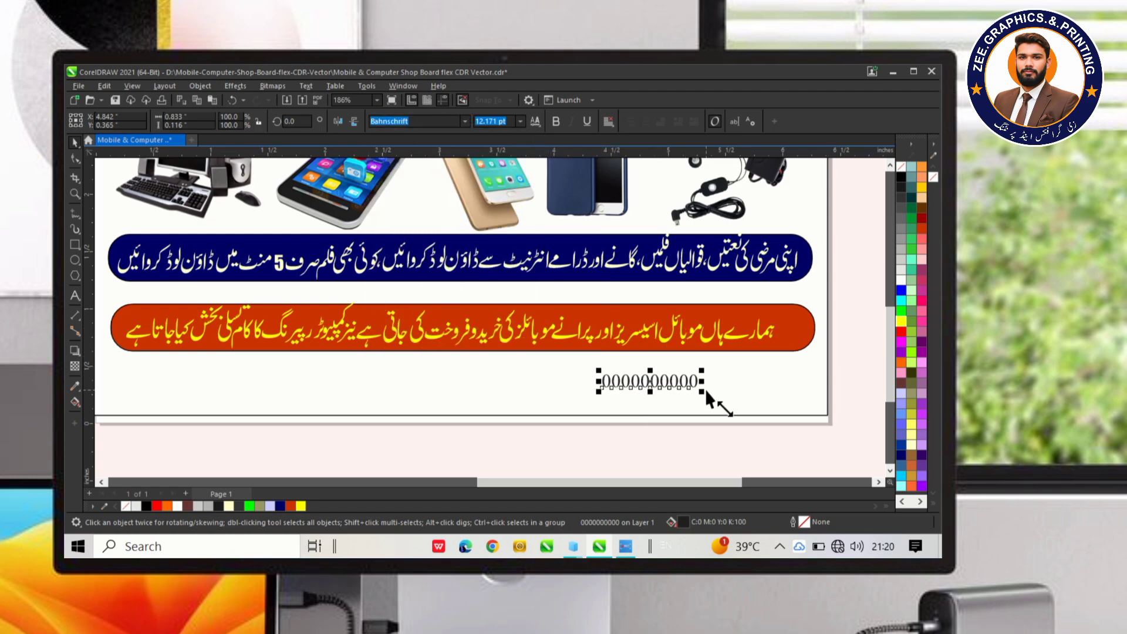
- Move the placeholder contact number left within the bottom white strip and enlarge it to about 1.56 × 0.22 in (22.8 pt)
drag(657, 379, 316, 381)
drag(408, 417, 449, 429)
click(359, 389)
click(359, 389)
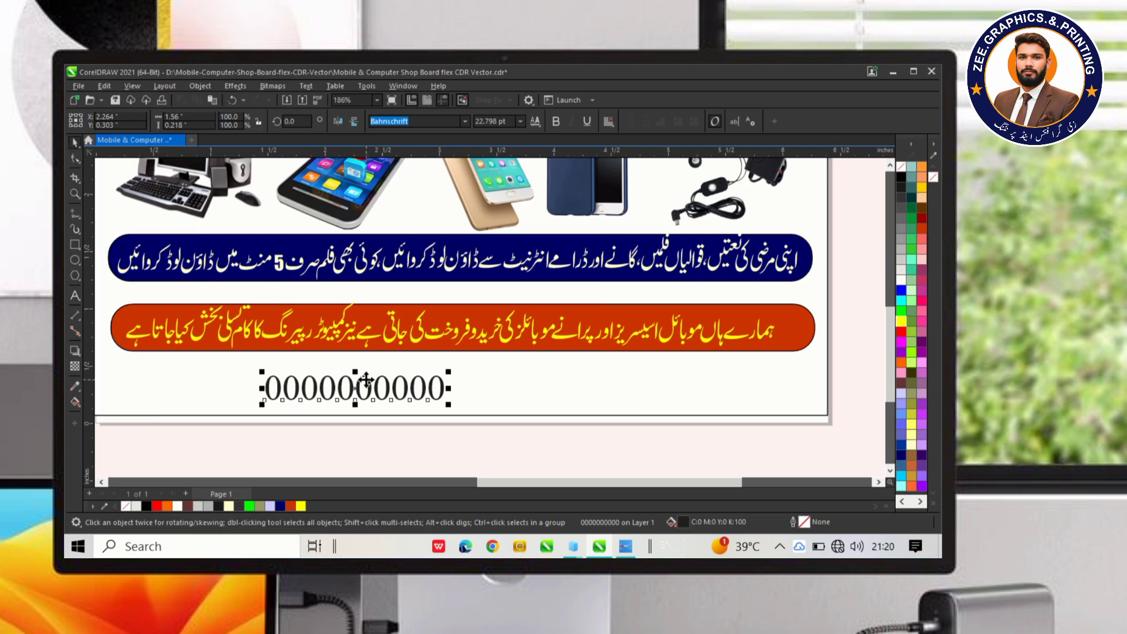
drag(356, 389, 348, 387)
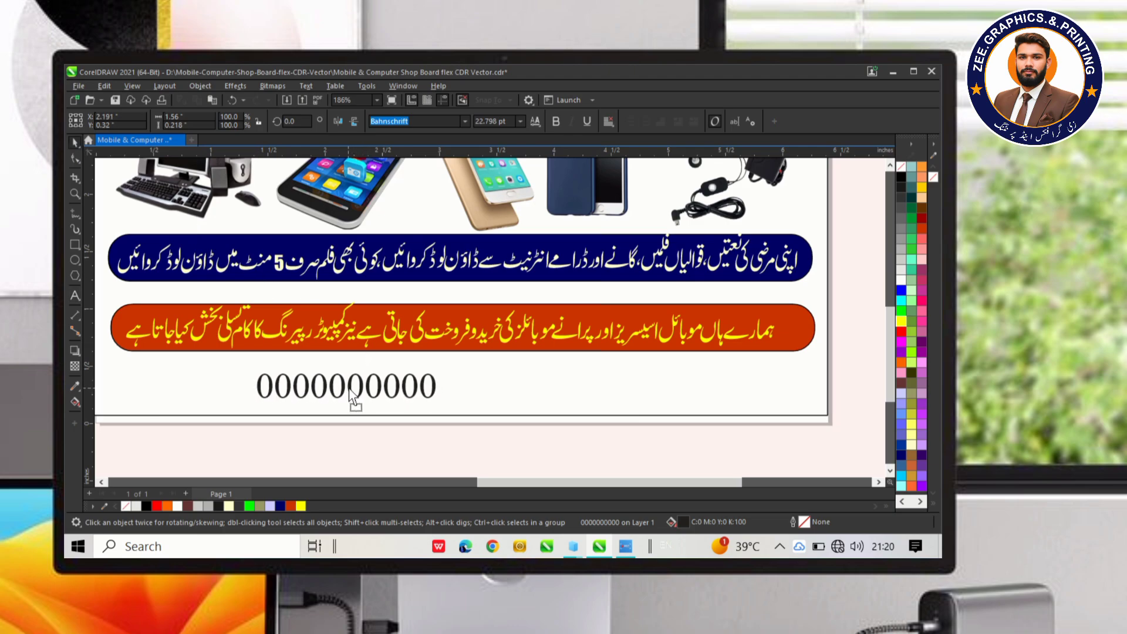
- Examine the whole flex board layout up close and in a full-screen preview
click(755, 385)
scroll(812, 348, down, 3)
drag(811, 336, 594, 361)
scroll(587, 361, down, 1)
scroll(568, 366, down, 2)
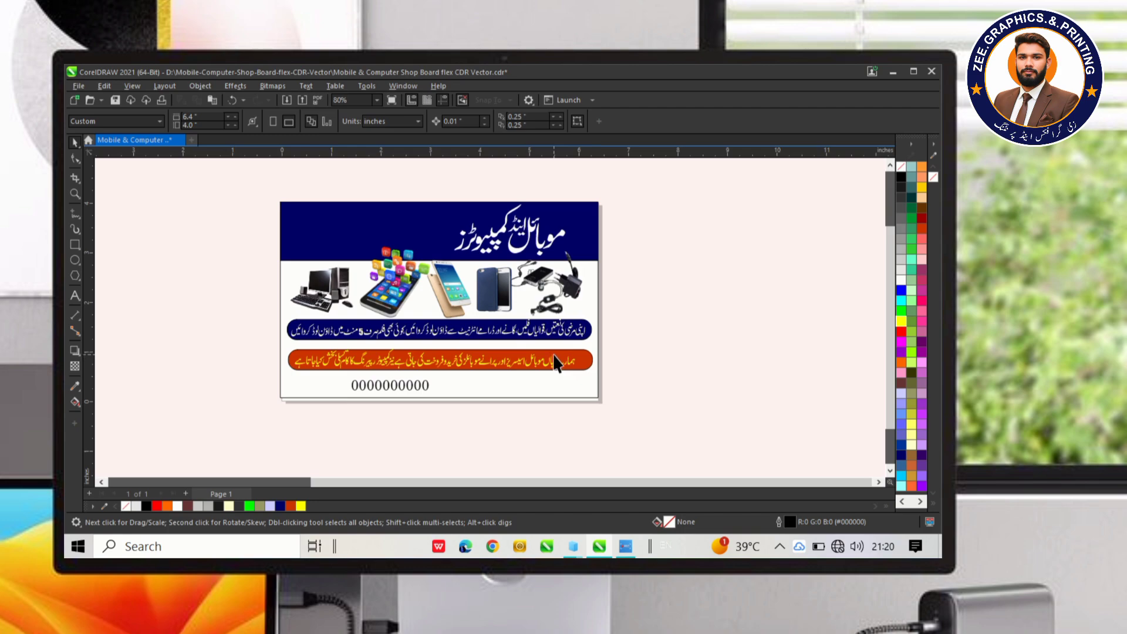
scroll(334, 209, up, 4)
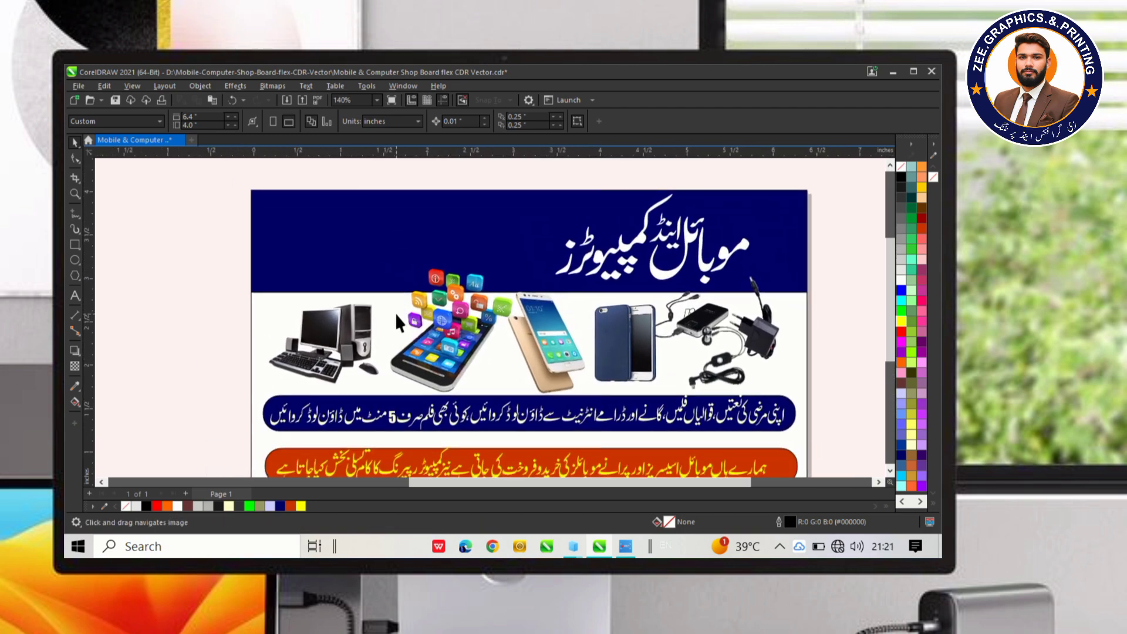
scroll(401, 308, down, 2)
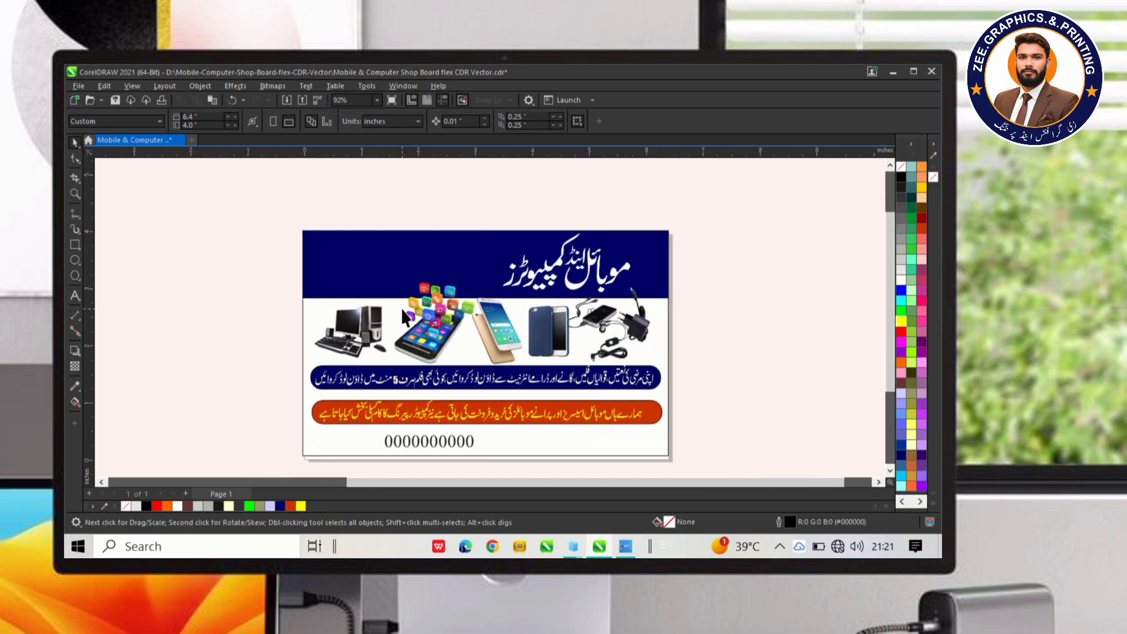
scroll(400, 307, up, 1)
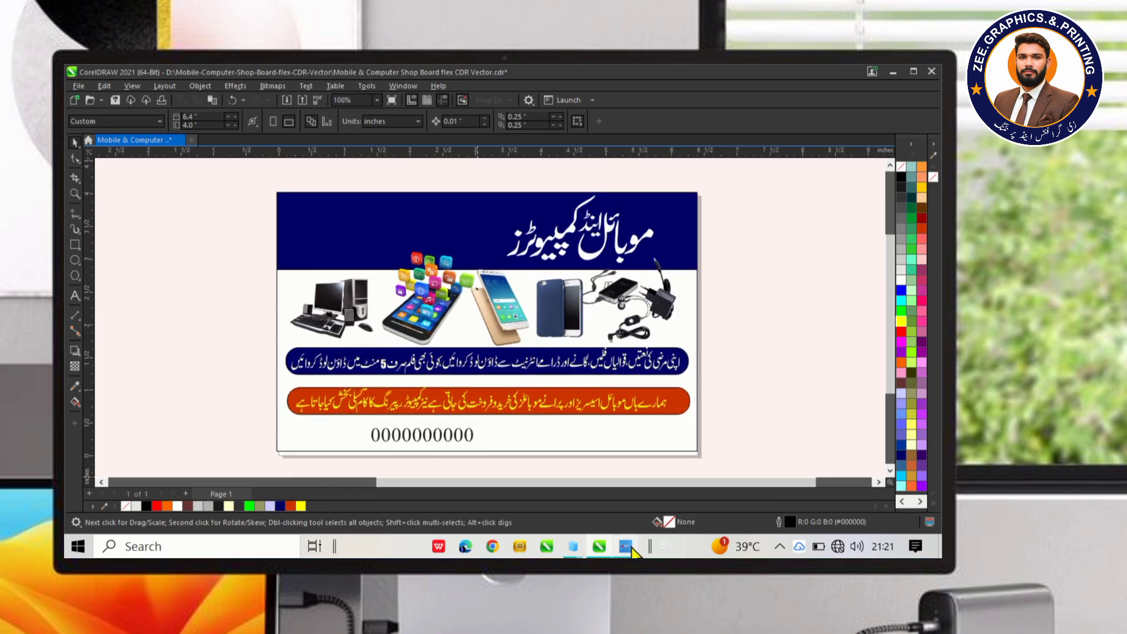
scroll(448, 240, up, 2)
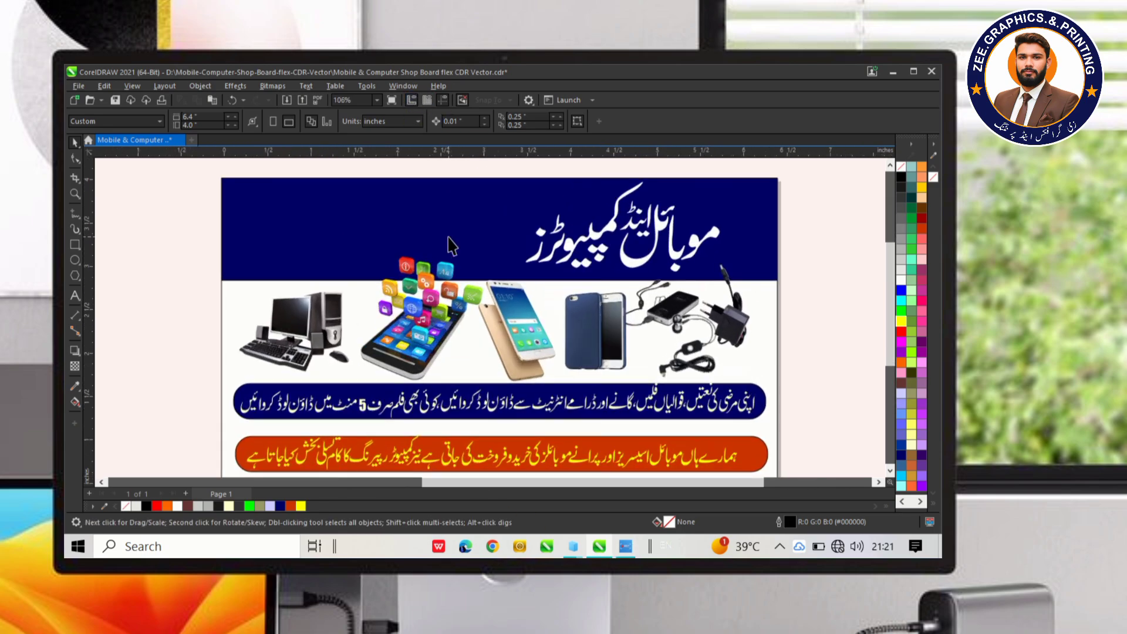
click(390, 102)
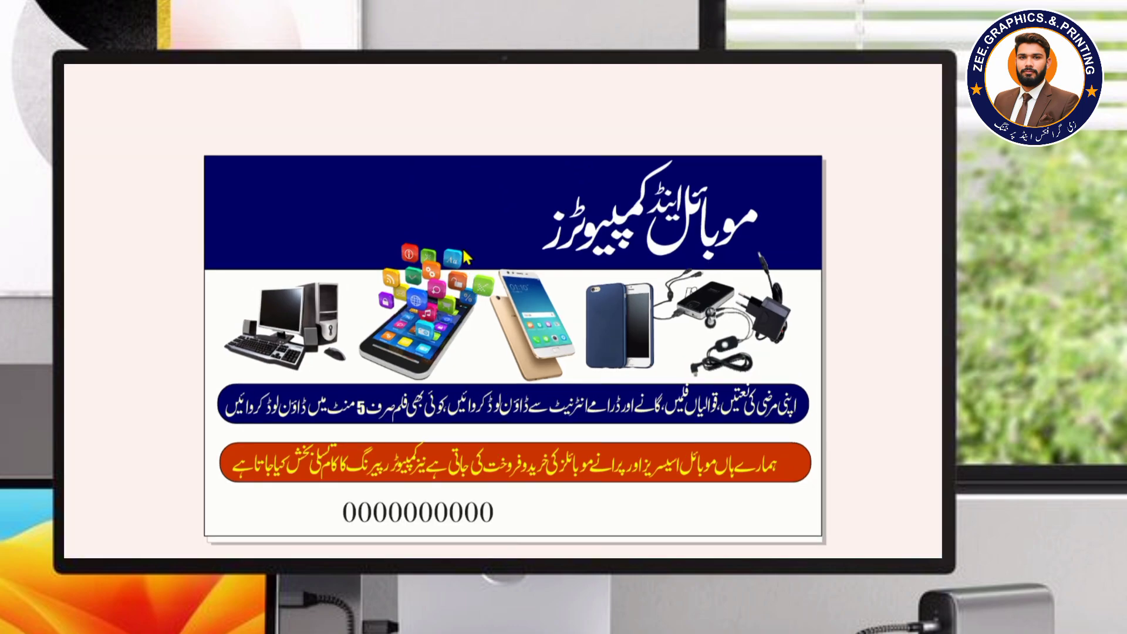
click(465, 255)
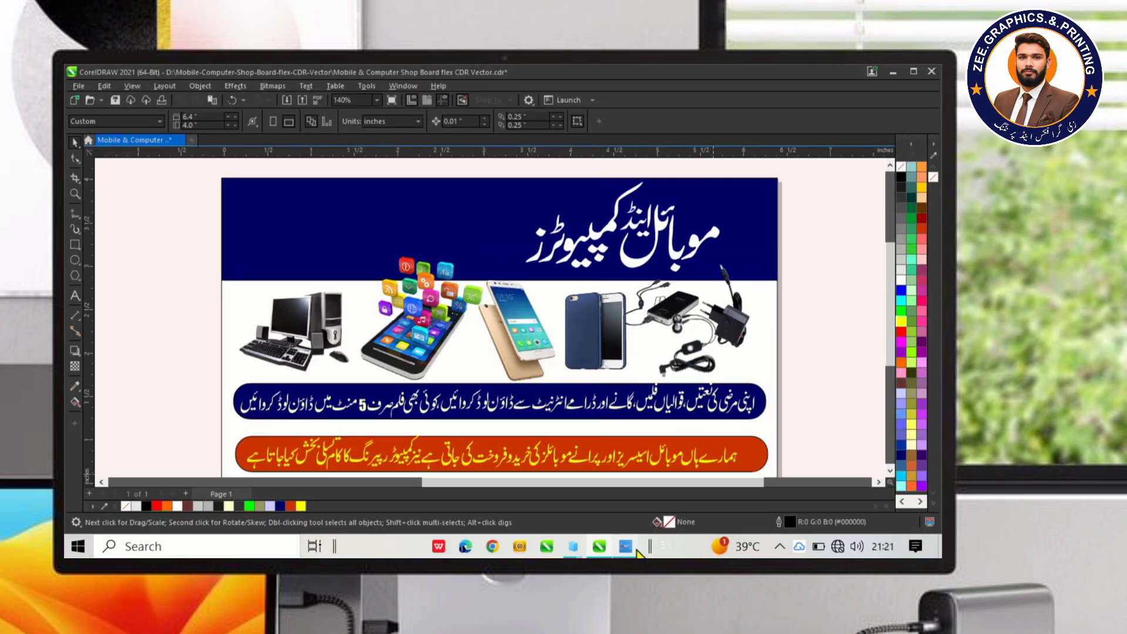
click(627, 547)
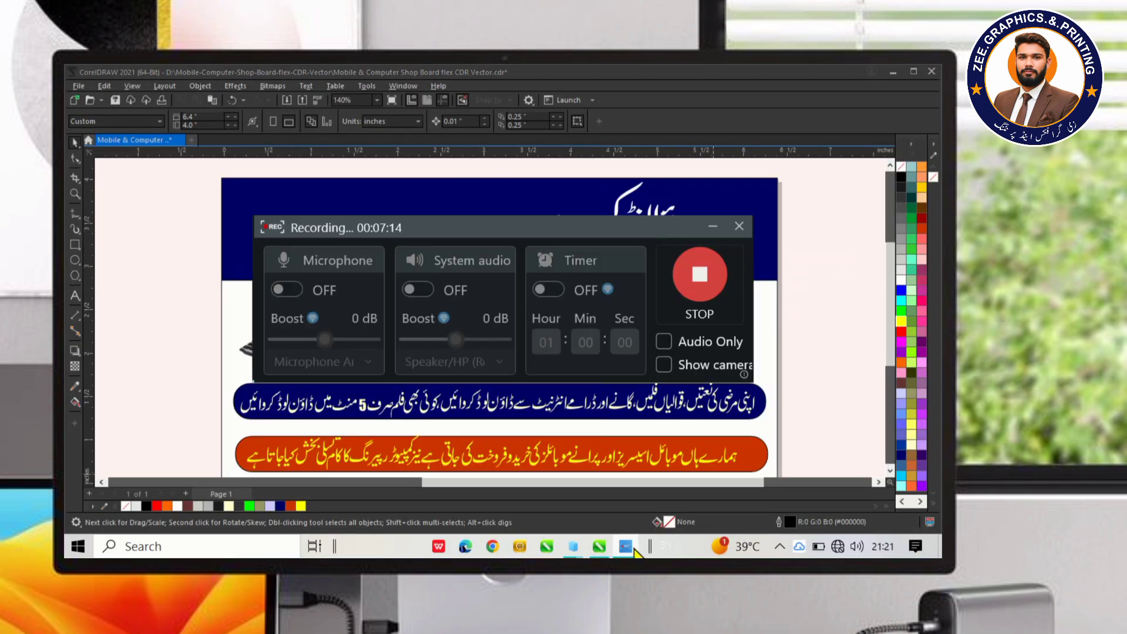
click(698, 282)
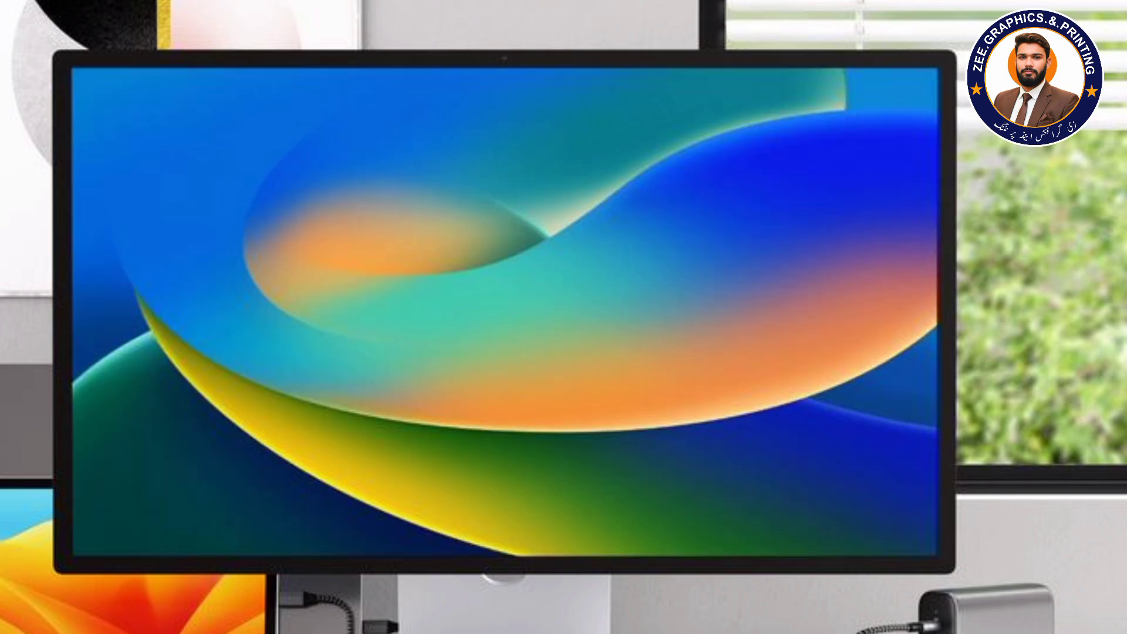